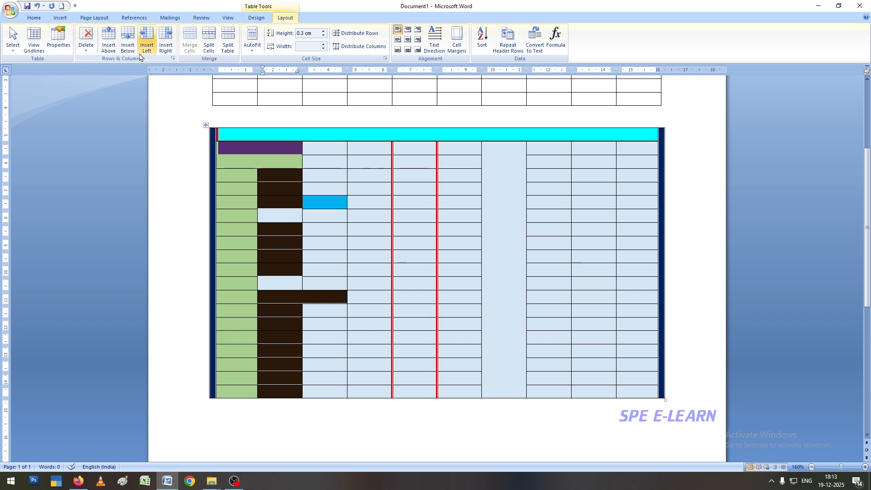
# Select the current row of the coloured table and clear the selection
pyautogui.click(13, 40)
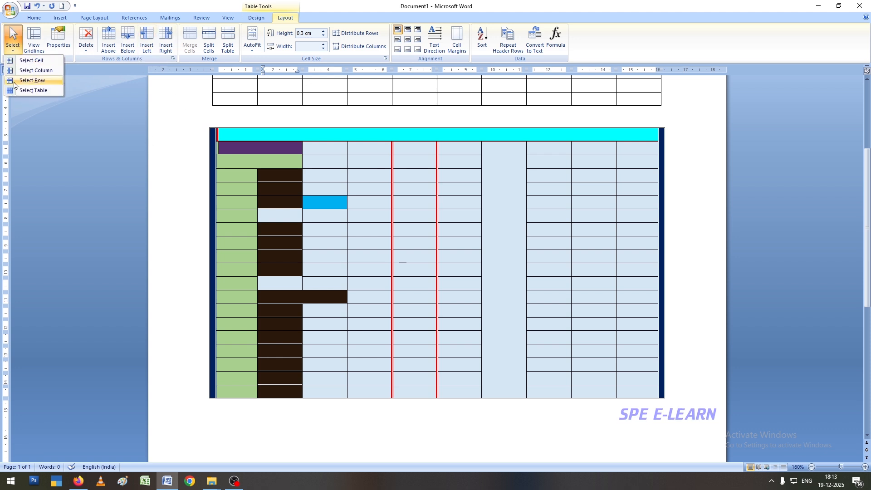
pyautogui.click(21, 81)
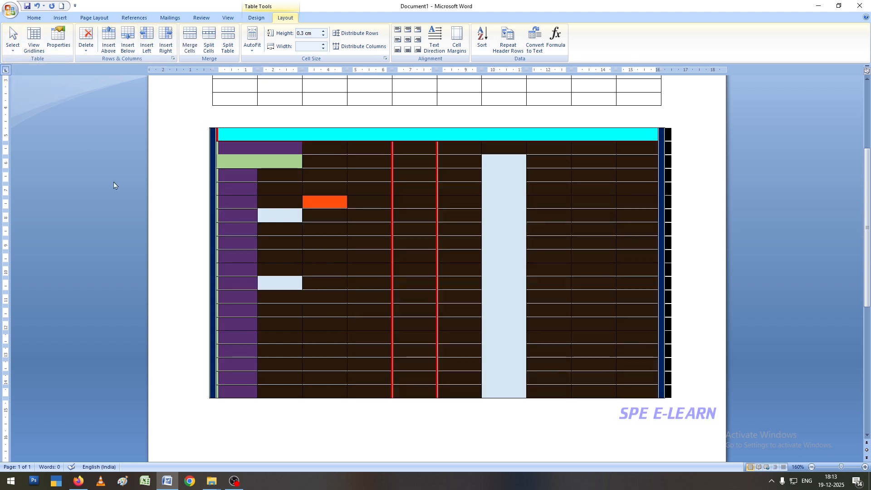
pyautogui.click(381, 247)
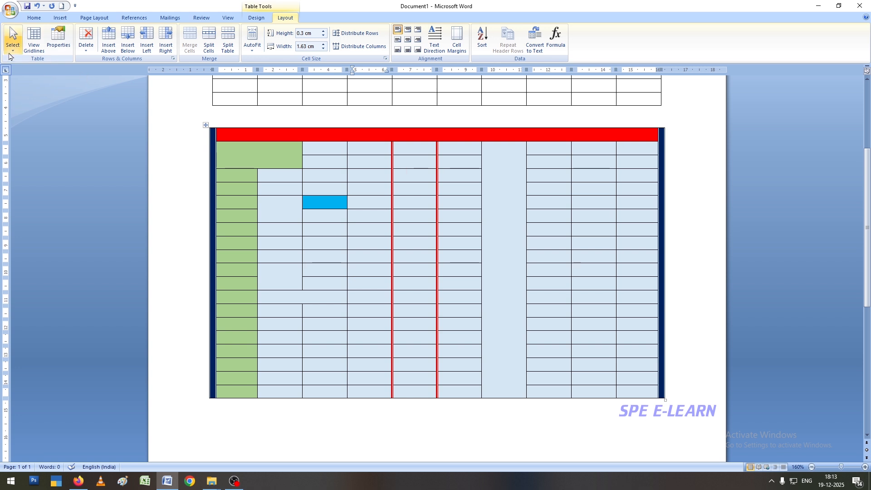
# Select the entire coloured table twice, clearing the selection each time
pyautogui.click(13, 39)
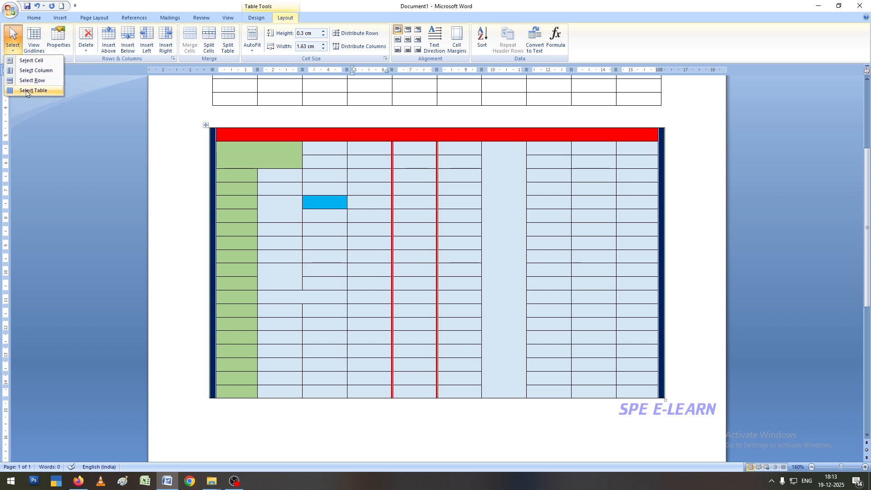
pyautogui.click(26, 90)
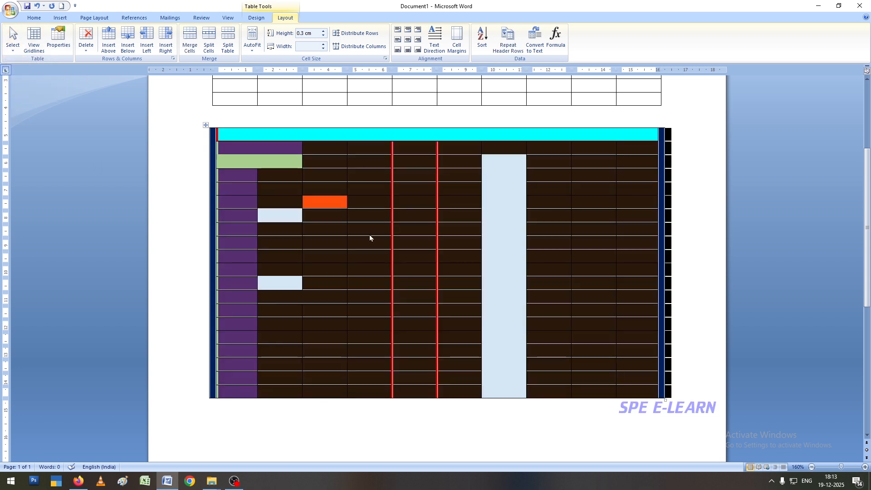
pyautogui.click(354, 229)
pyautogui.click(13, 40)
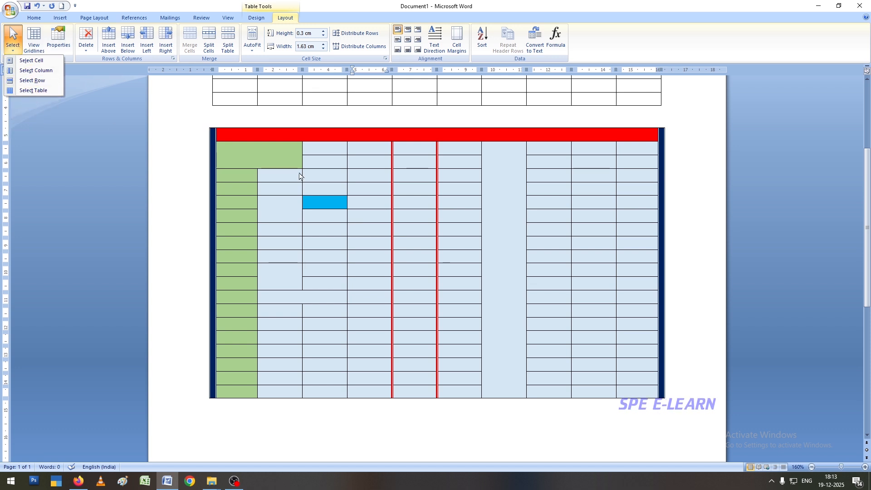
pyautogui.click(285, 168)
pyautogui.click(205, 126)
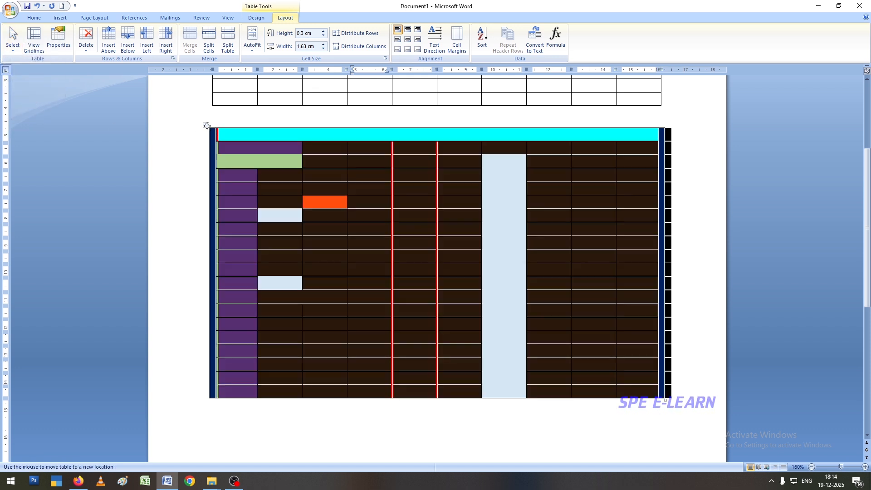
pyautogui.click(380, 242)
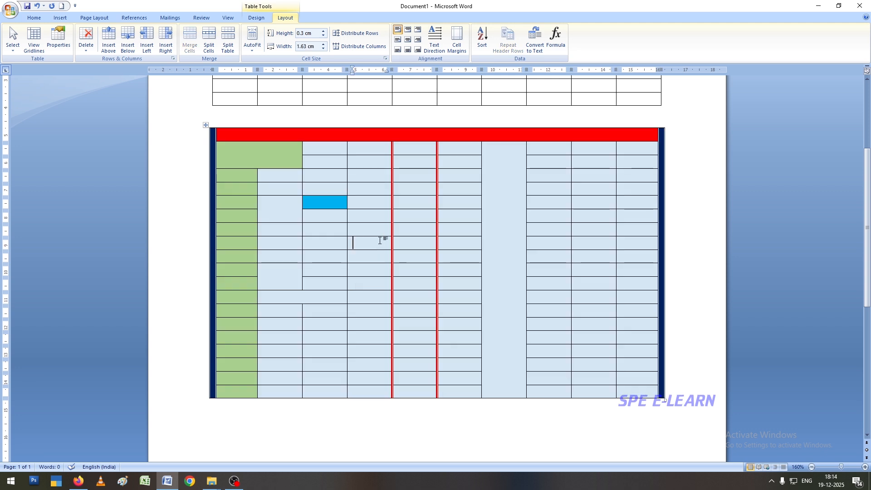
# Switch on the display of table gridlines
pyautogui.click(36, 43)
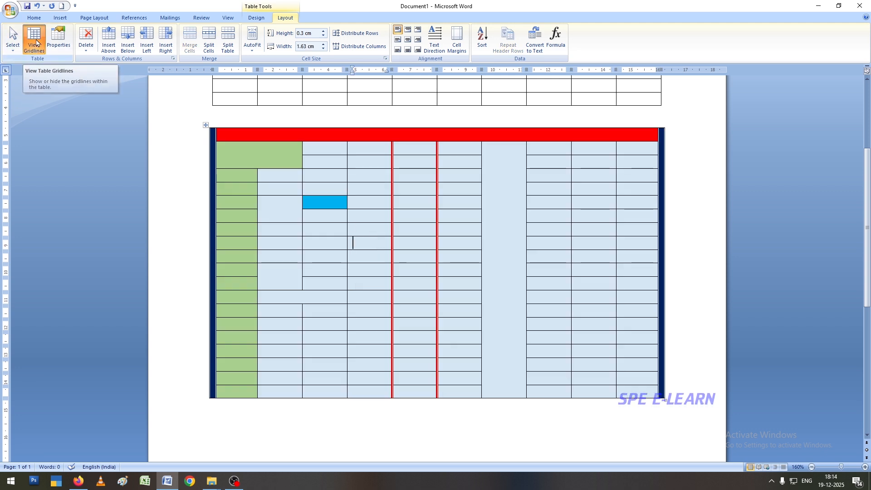
pyautogui.click(35, 38)
pyautogui.click(35, 46)
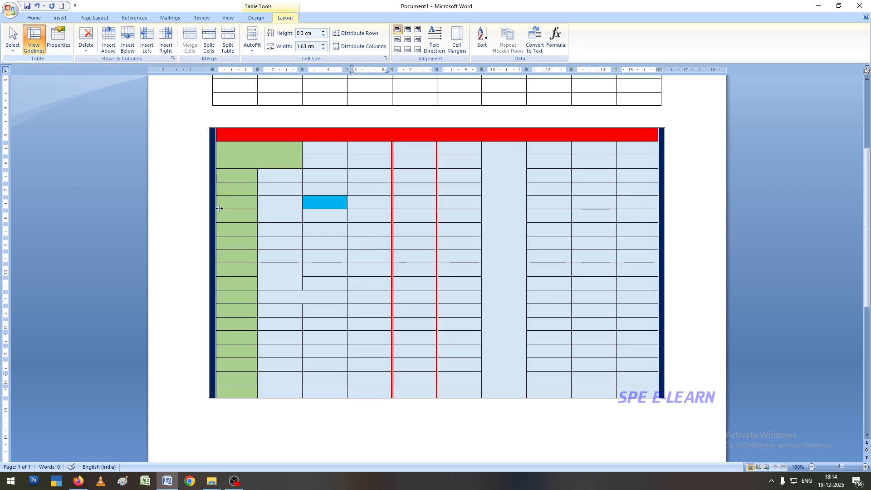
# Remove all borders from the entire coloured table using the No Border option
pyautogui.click(322, 230)
pyautogui.click(206, 126)
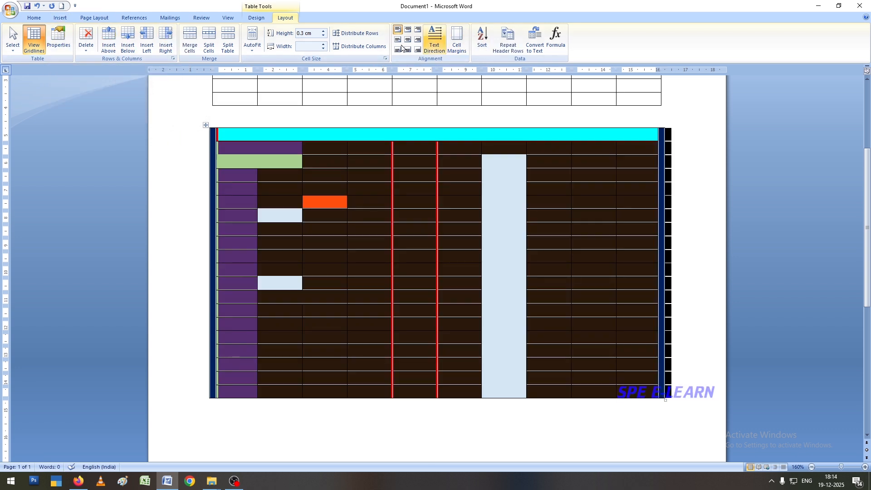
pyautogui.click(256, 17)
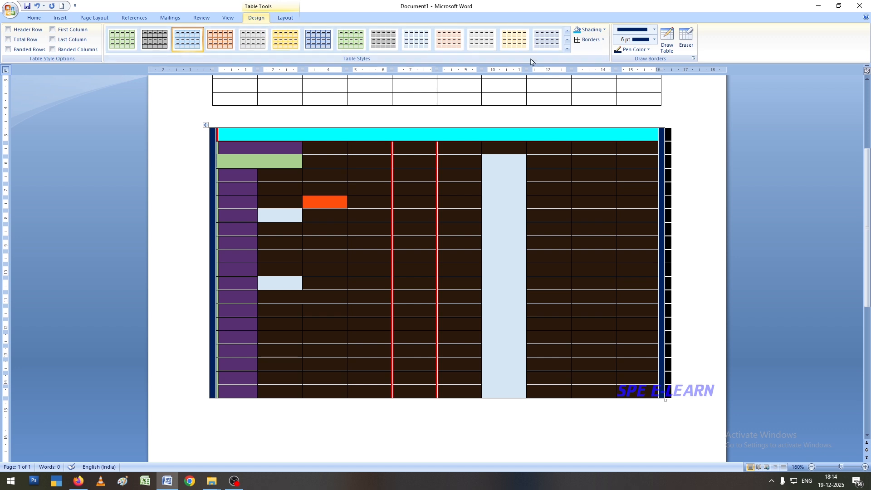
pyautogui.click(603, 39)
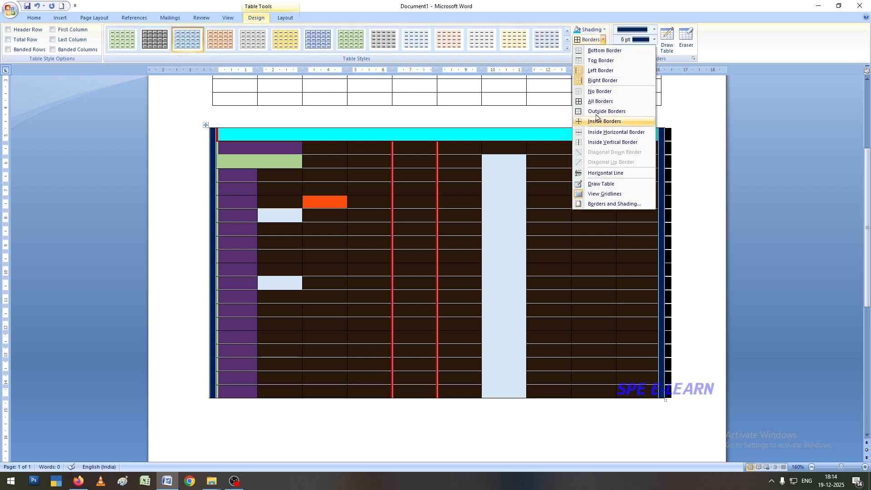
pyautogui.click(600, 91)
pyautogui.click(365, 212)
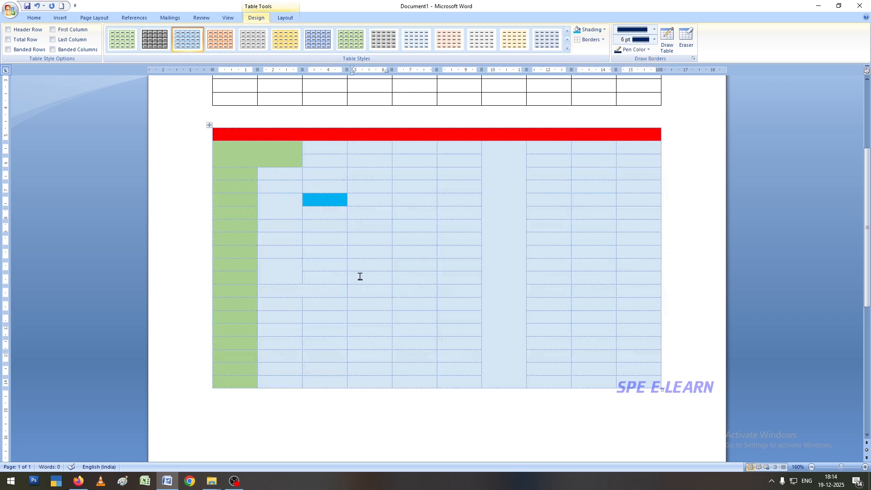
# Hide the gridlines of the borderless table and show them again
pyautogui.moveTo(641, 384); pyautogui.dragTo(478, 342)
pyautogui.click(439, 321)
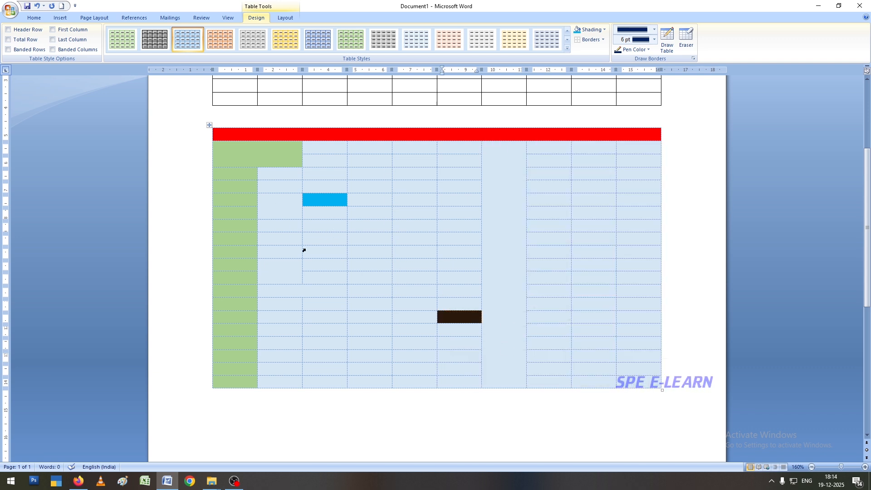
pyautogui.click(285, 18)
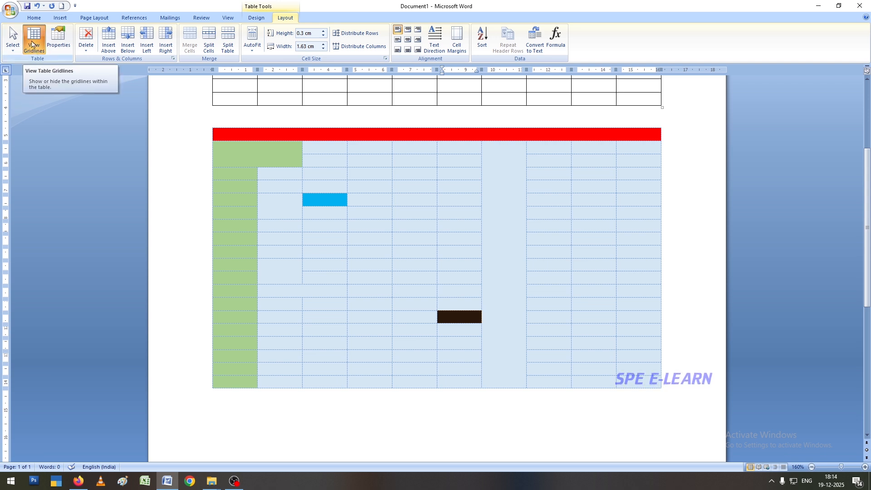
pyautogui.click(32, 44)
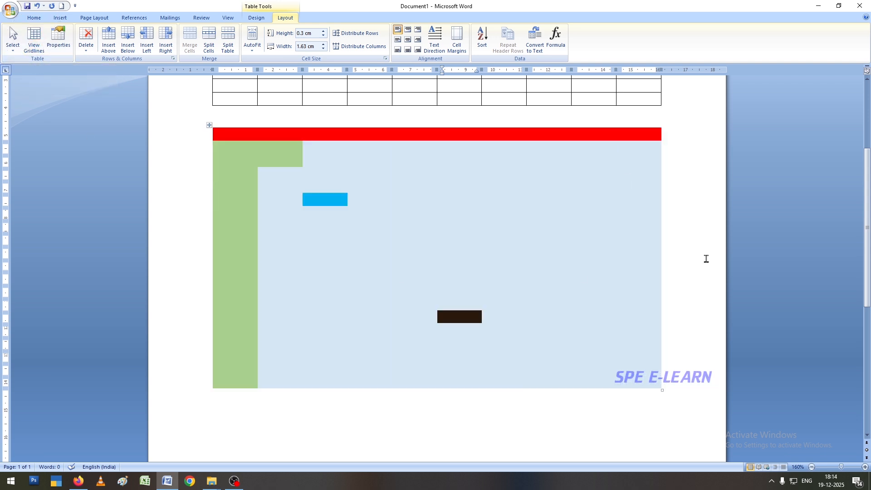
pyautogui.click(36, 42)
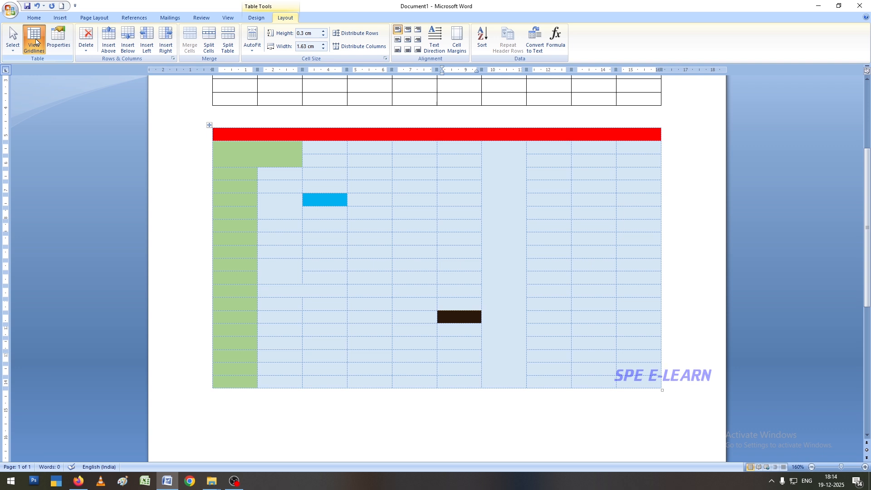
# Inspect the row and column settings in the coloured table's properties and cancel without changes
pyautogui.click(62, 41)
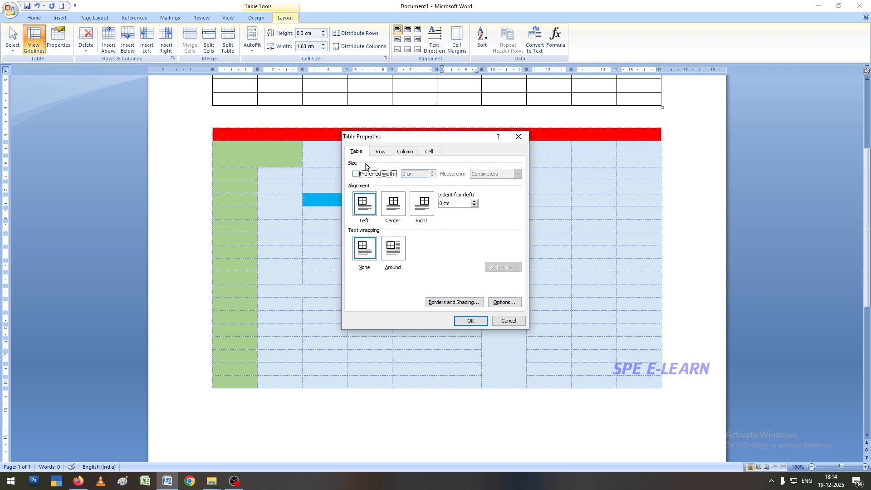
pyautogui.click(382, 154)
pyautogui.click(402, 153)
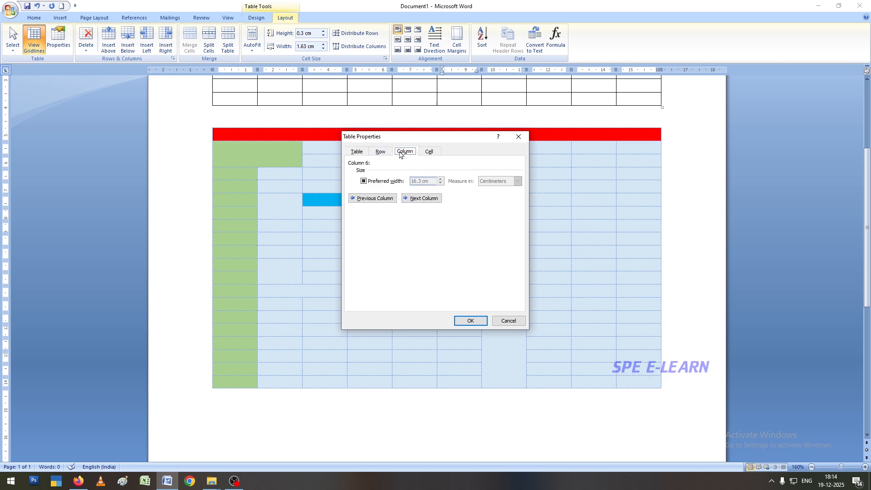
pyautogui.click(508, 321)
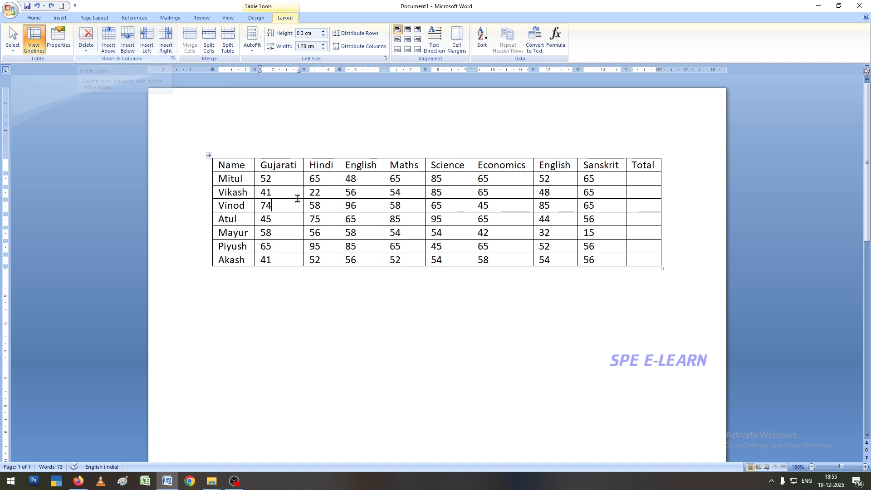
# Delete the fourth student's name cell in the marks table with the Shift cells up option, and undo the deletion
pyautogui.click(81, 50)
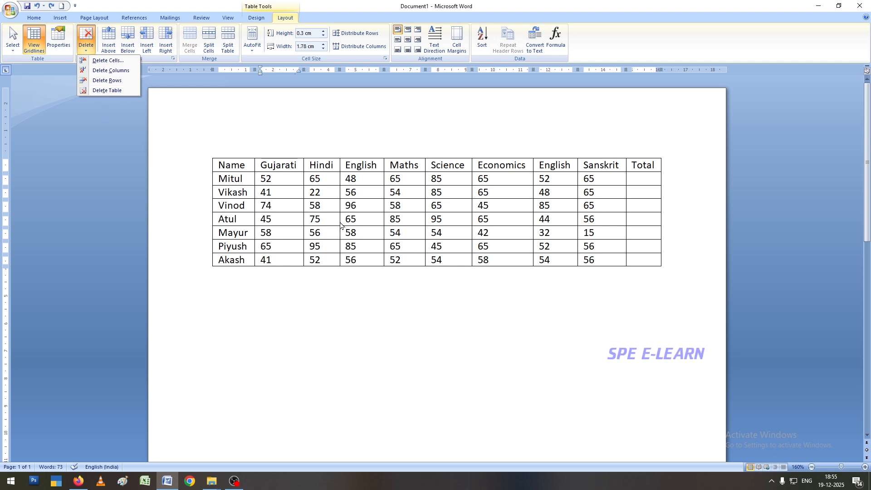
pyautogui.click(278, 205)
pyautogui.click(241, 220)
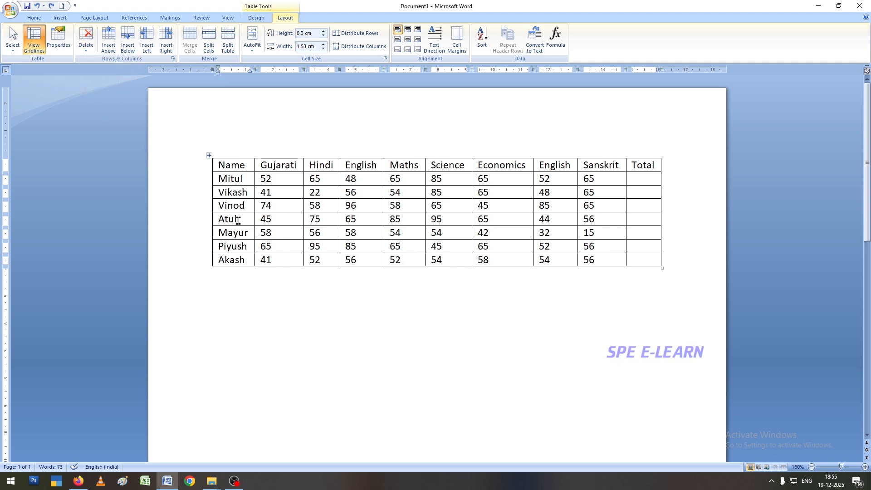
pyautogui.click(86, 45)
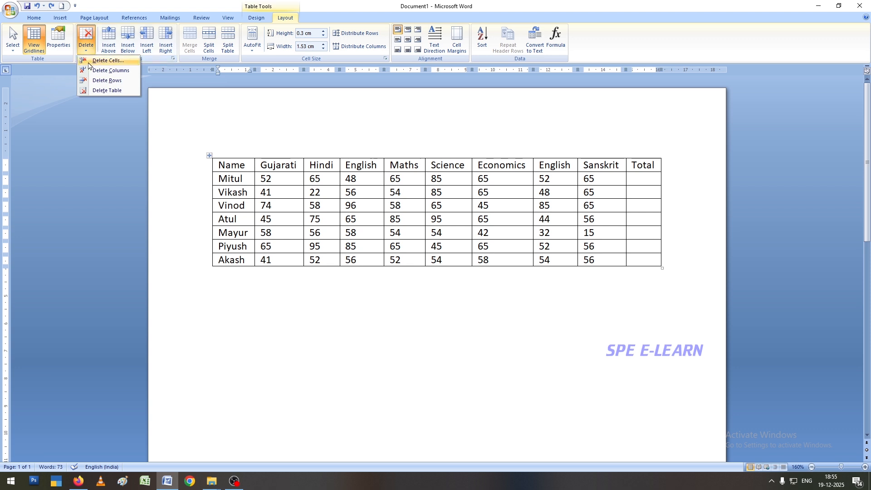
pyautogui.click(104, 61)
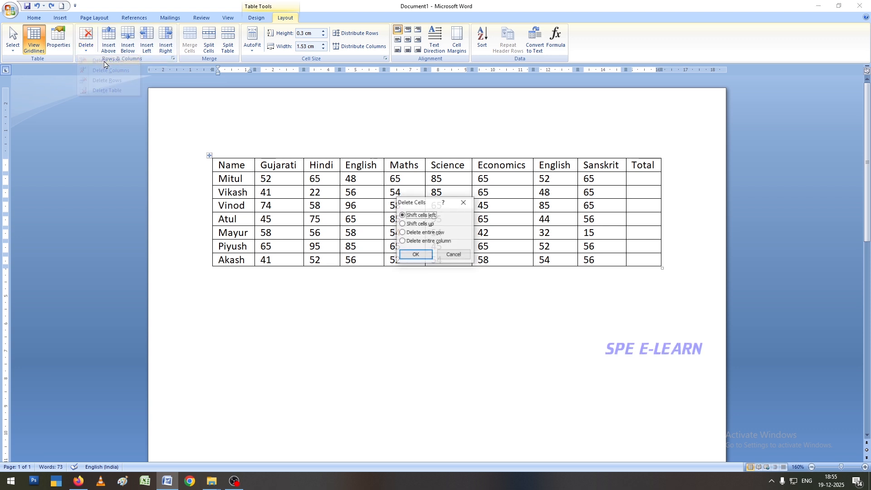
pyautogui.moveTo(427, 202); pyautogui.dragTo(97, 175)
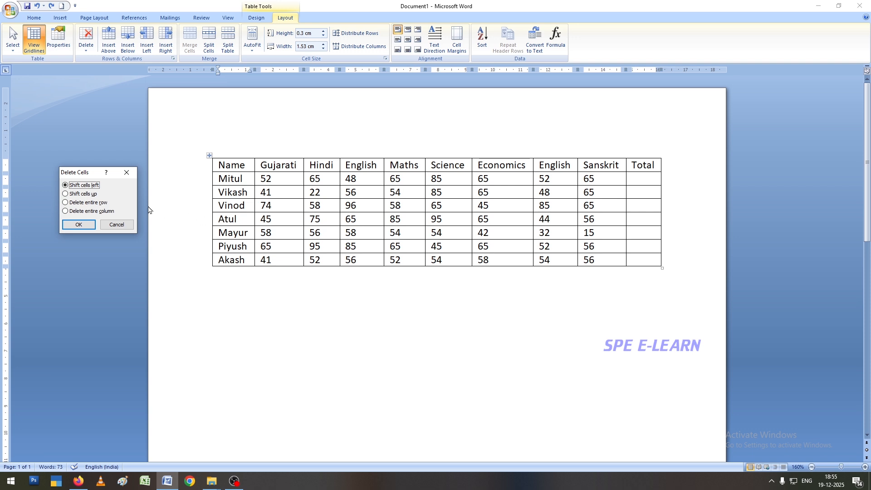
pyautogui.click(66, 194)
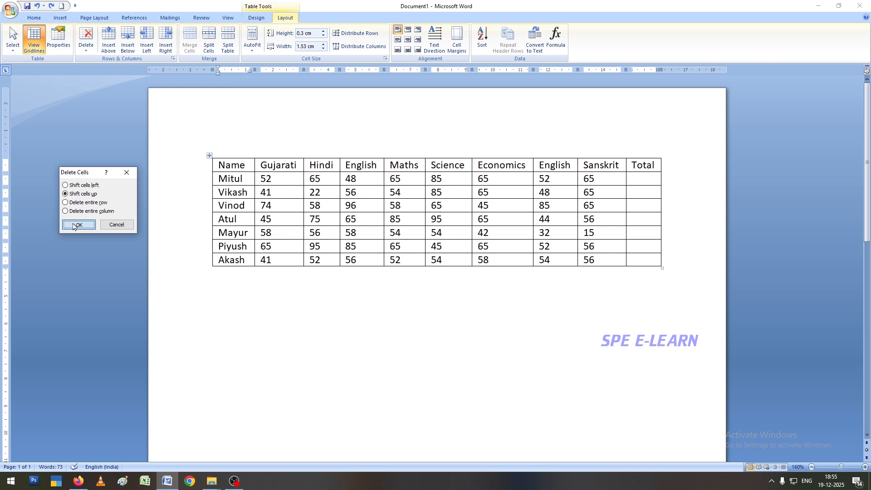
pyautogui.click(78, 225)
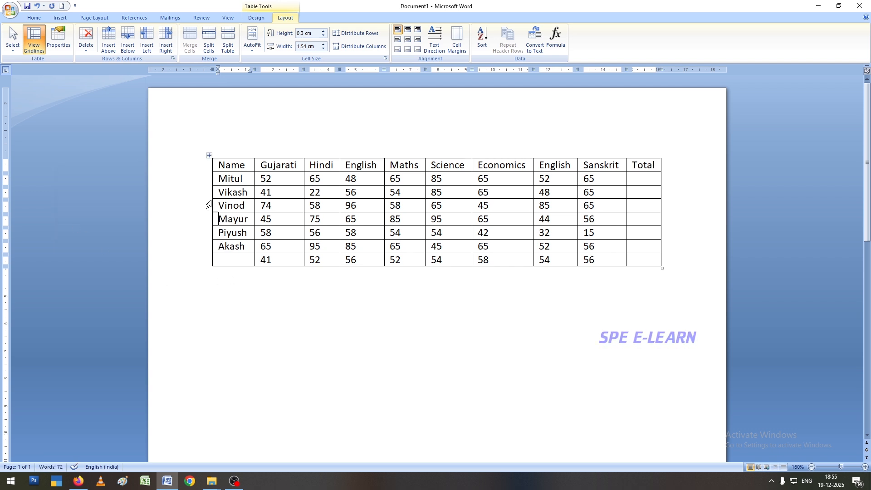
pyautogui.click(37, 6)
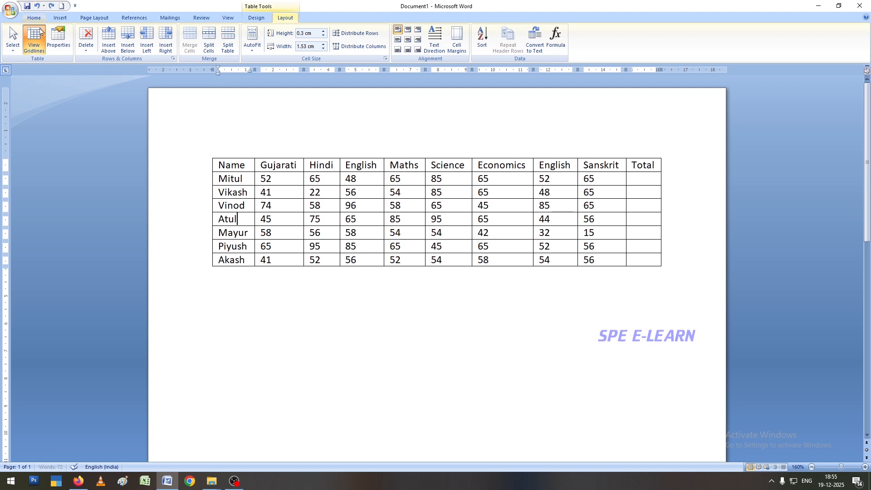
# Delete the Gujarati column from the marks table and undo the deletion
pyautogui.click(86, 43)
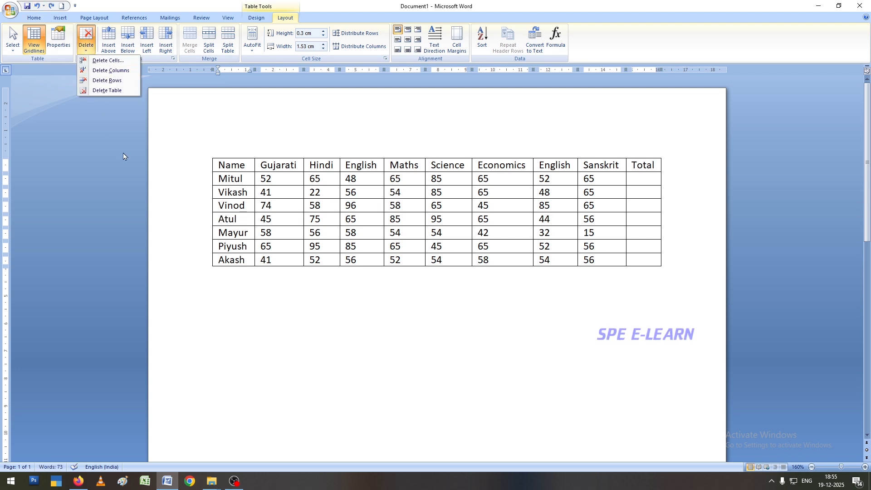
pyautogui.click(278, 181)
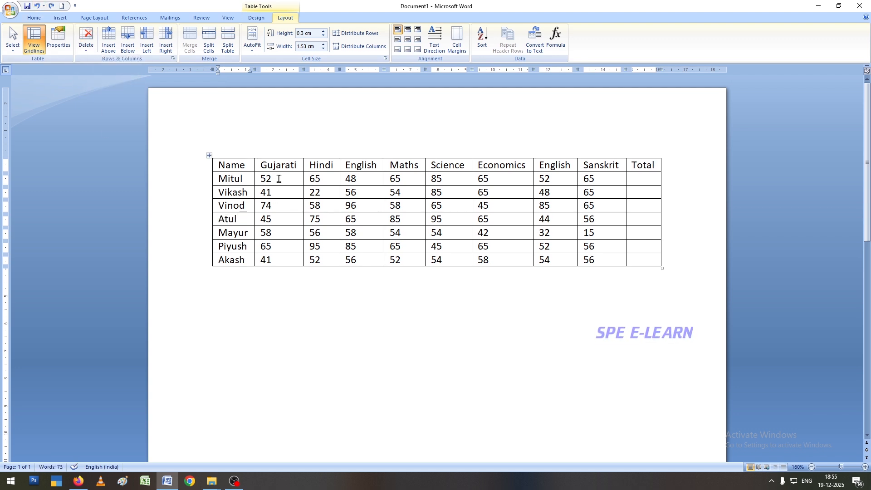
pyautogui.moveTo(278, 178); pyautogui.dragTo(278, 260)
pyautogui.click(273, 220)
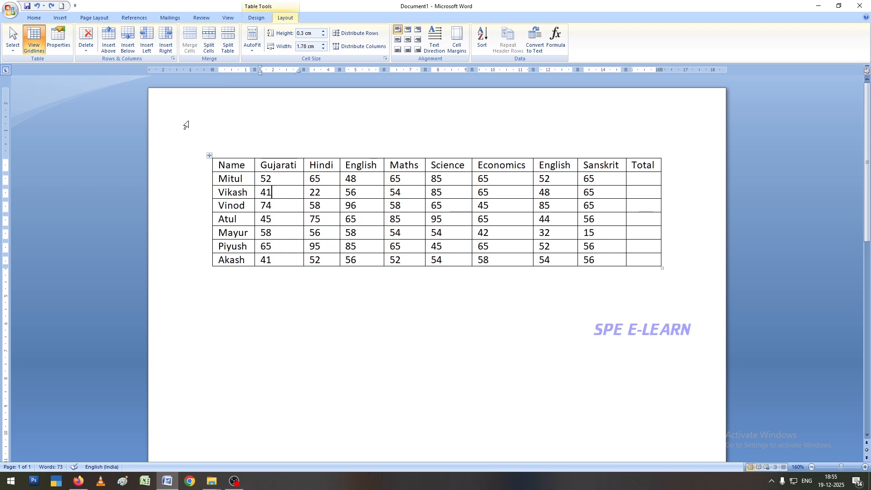
pyautogui.click(86, 50)
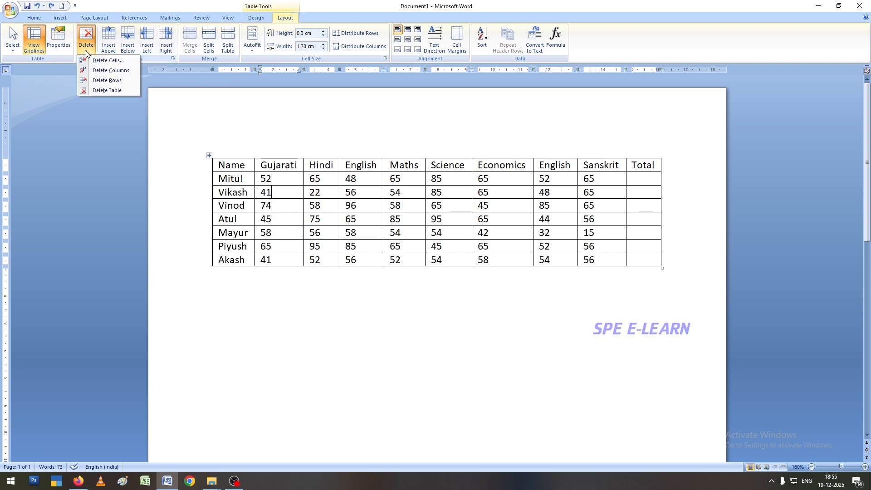
pyautogui.click(114, 75)
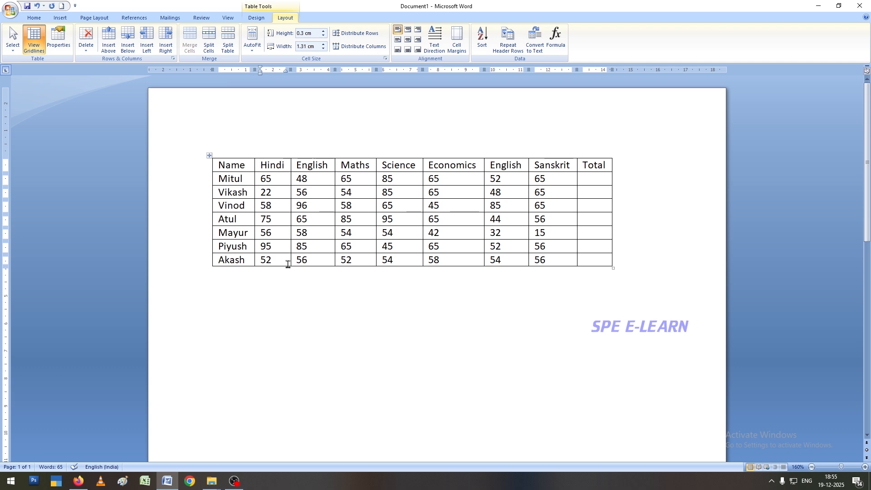
pyautogui.click(36, 6)
# Delete the fourth student's row from the marks table and undo the deletion
pyautogui.click(84, 52)
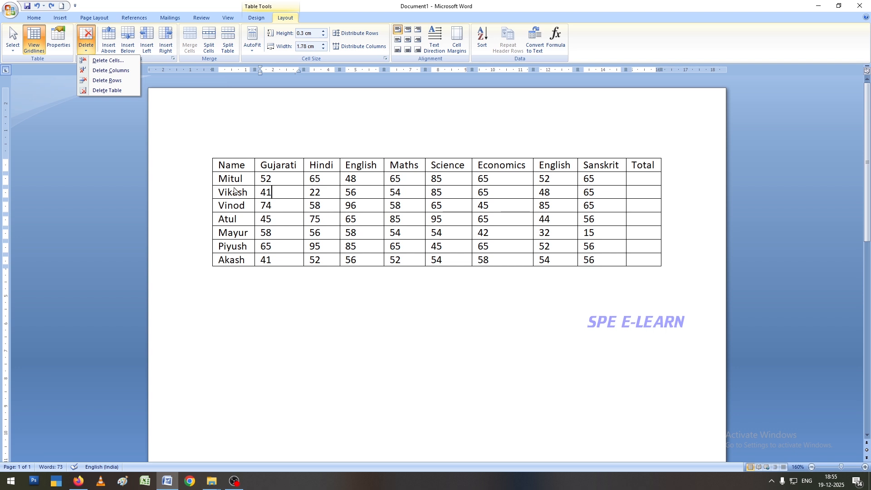
pyautogui.click(263, 222)
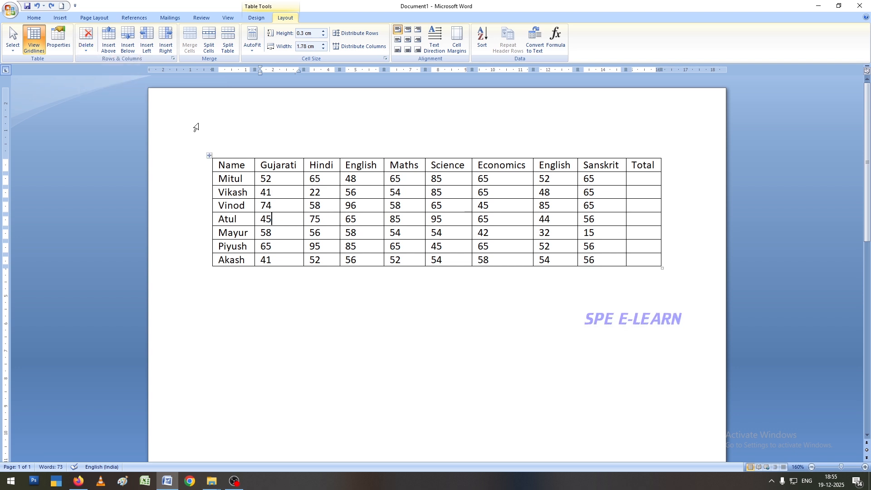
pyautogui.click(86, 49)
pyautogui.click(105, 81)
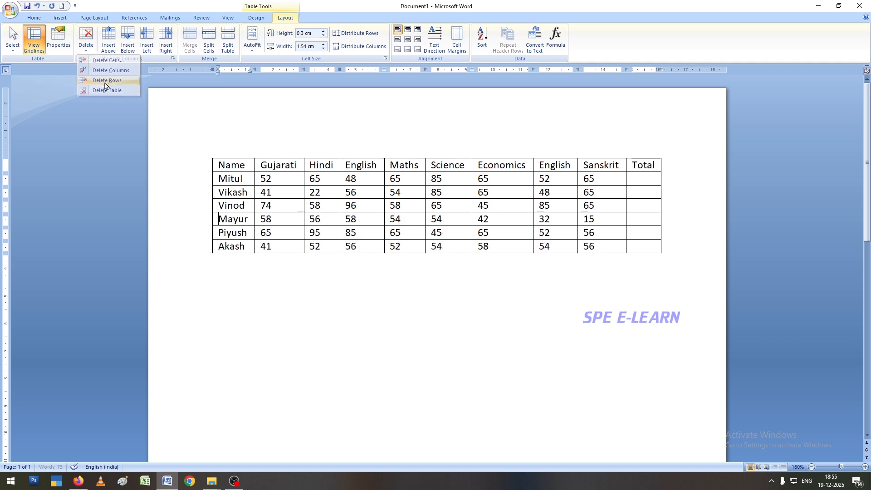
pyautogui.moveTo(219, 217); pyautogui.dragTo(637, 220)
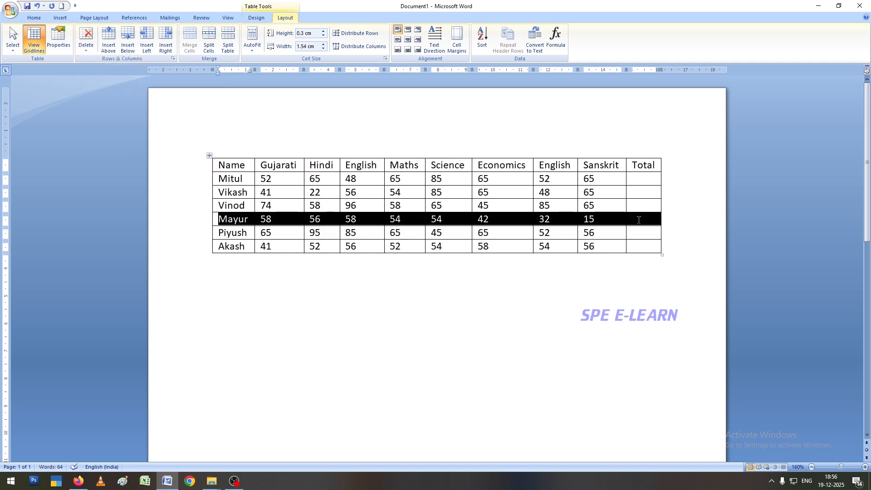
pyautogui.click(233, 219)
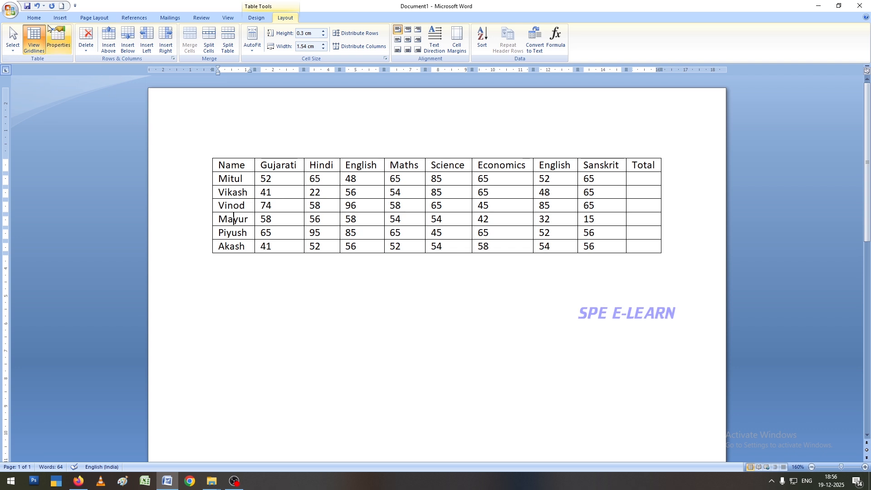
pyautogui.click(37, 6)
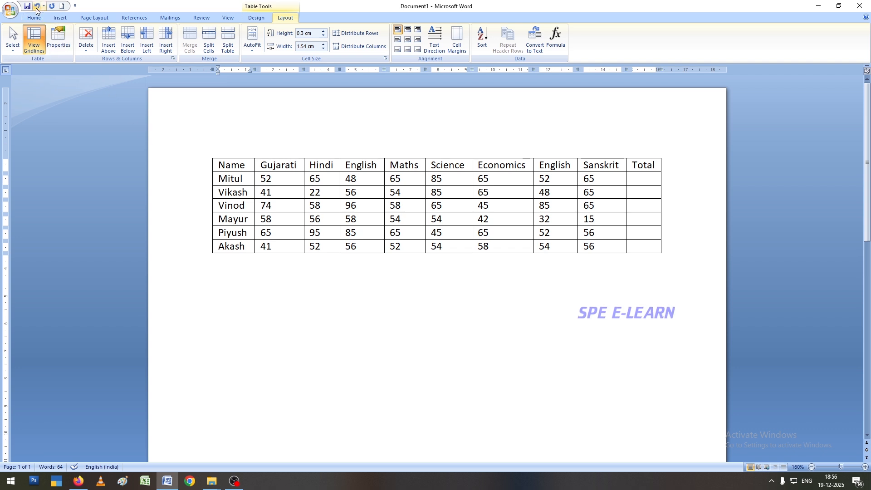
# Delete the entire marks table and undo the deletion
pyautogui.click(85, 40)
pyautogui.click(342, 202)
pyautogui.click(335, 202)
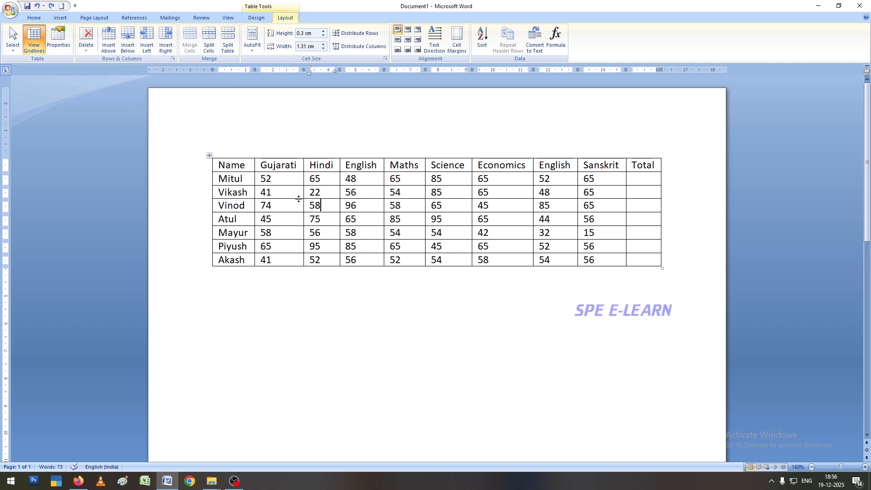
pyautogui.click(291, 196)
pyautogui.click(85, 42)
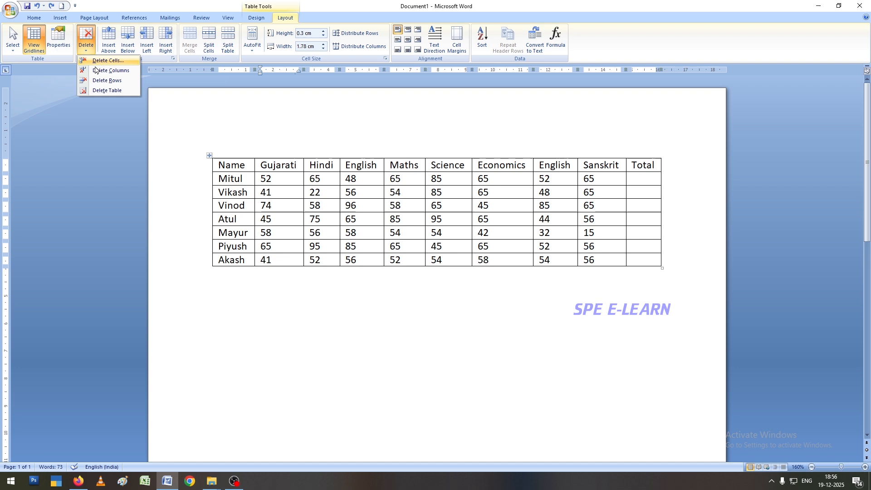
pyautogui.click(111, 94)
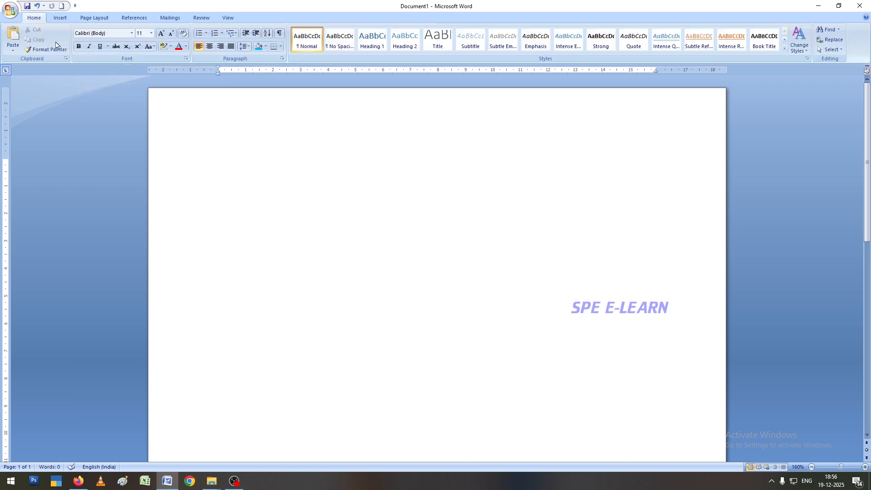
pyautogui.click(36, 6)
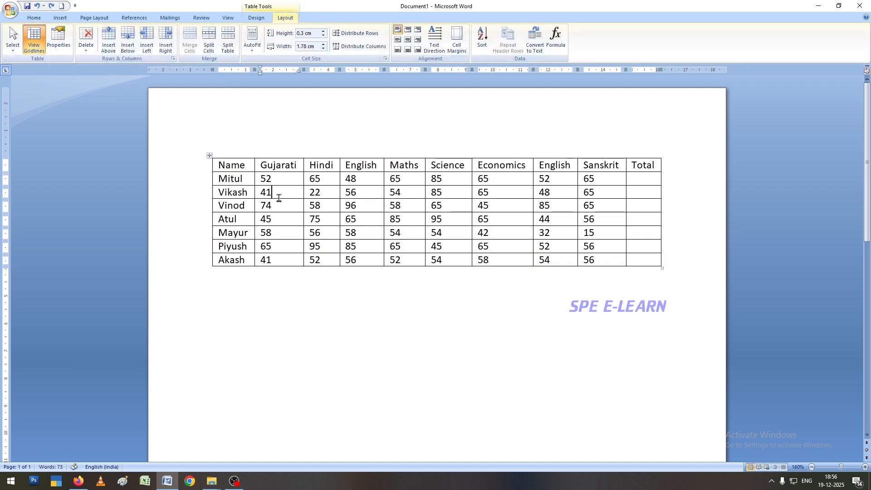
# Insert an empty row above the header row of the marks table
pyautogui.click(86, 43)
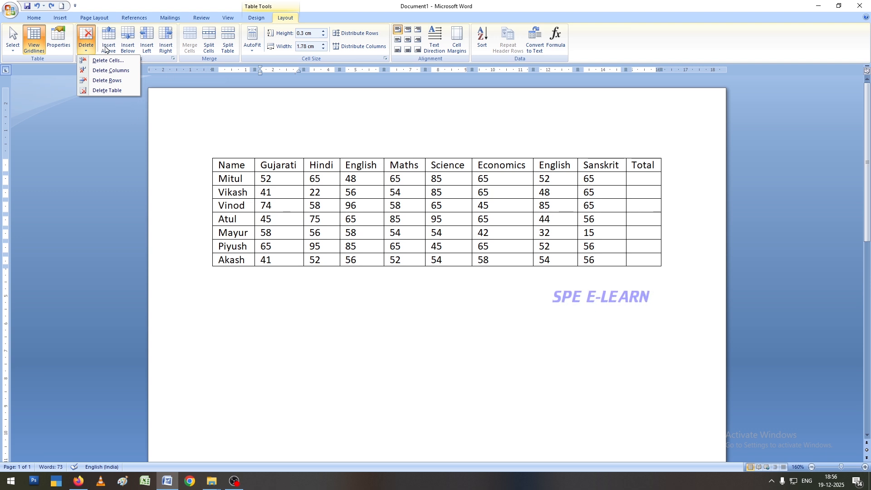
pyautogui.click(331, 260)
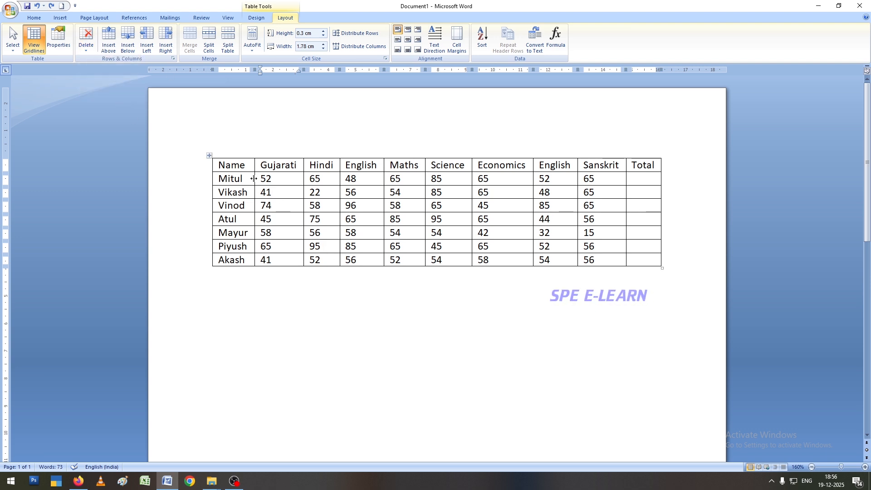
pyautogui.click(262, 165)
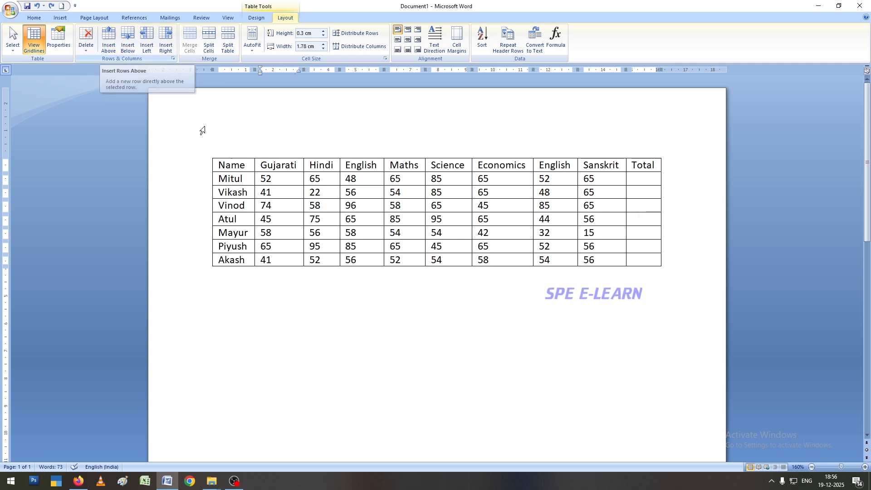
pyautogui.click(273, 192)
pyautogui.click(266, 169)
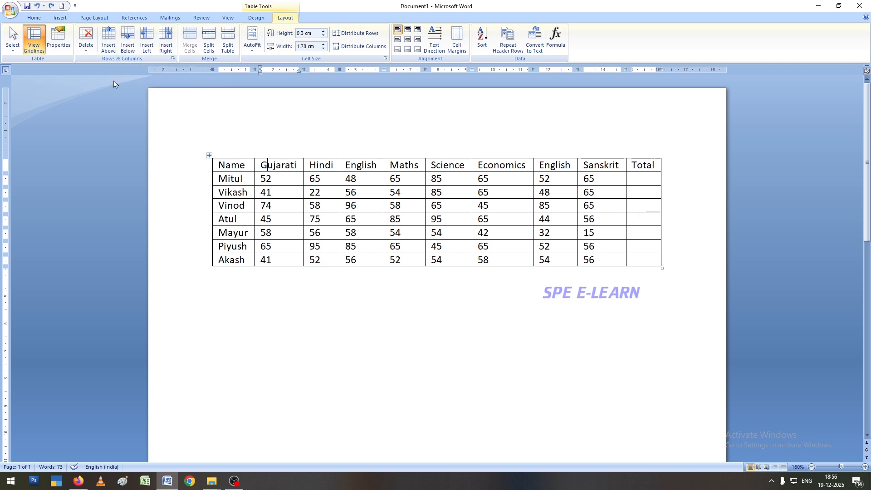
pyautogui.click(107, 45)
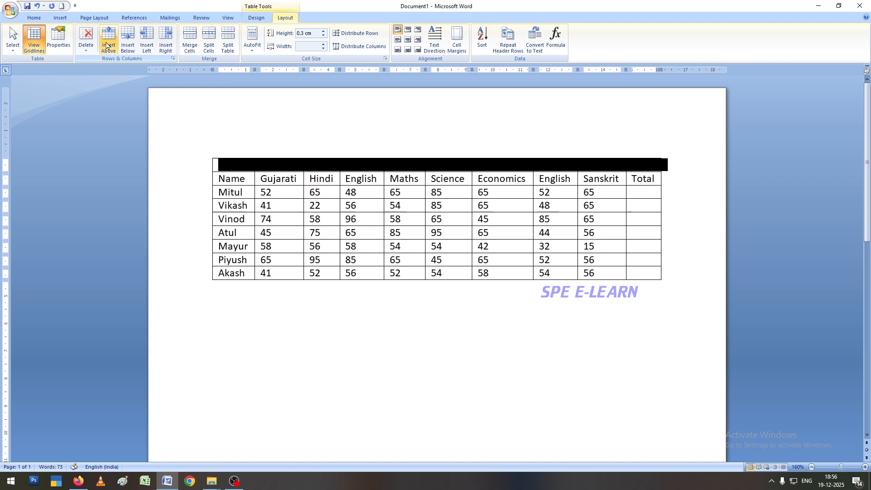
pyautogui.click(281, 170)
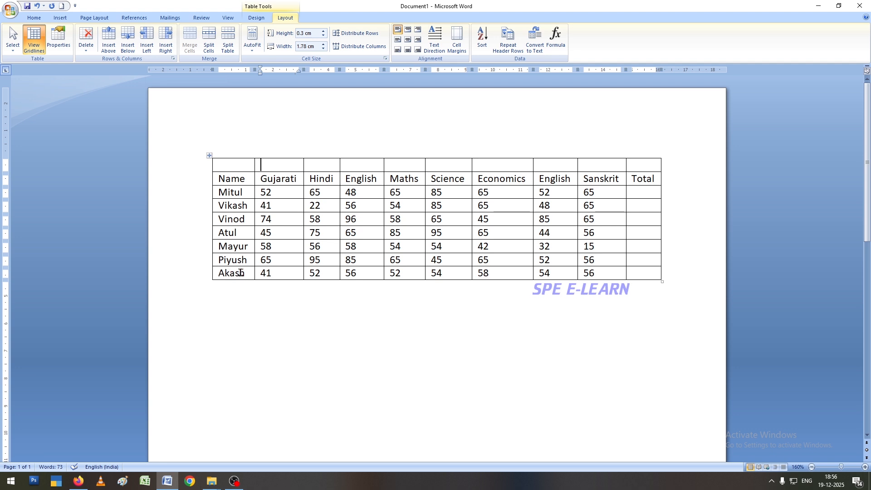
# Insert an empty row below the last student's row
pyautogui.click(279, 274)
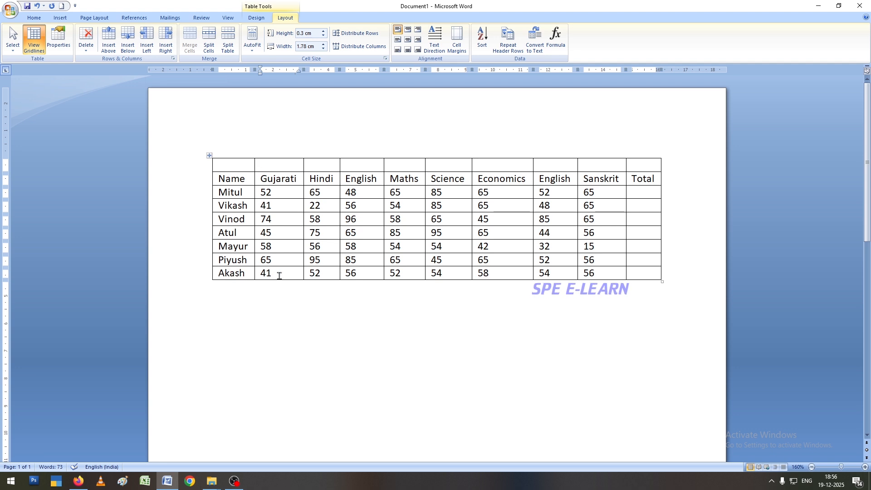
pyautogui.click(127, 40)
pyautogui.click(324, 291)
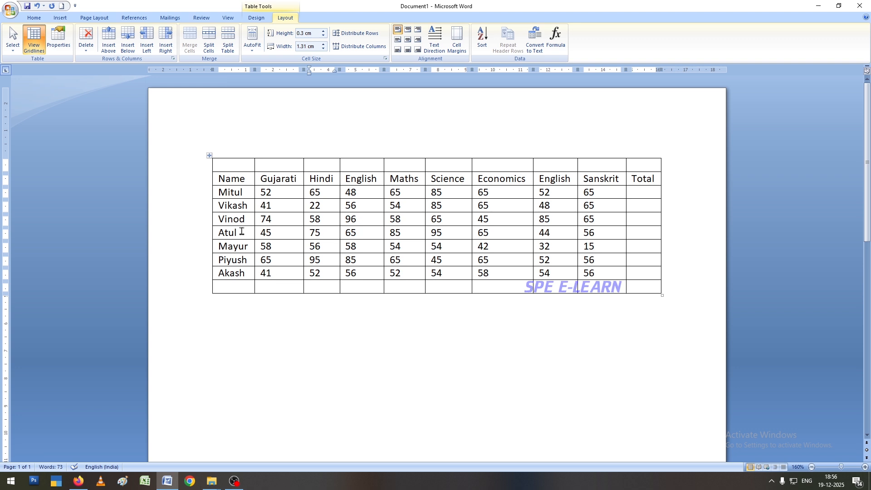
# Insert an empty row above the third student's row and highlight the new row's cells
pyautogui.click(275, 221)
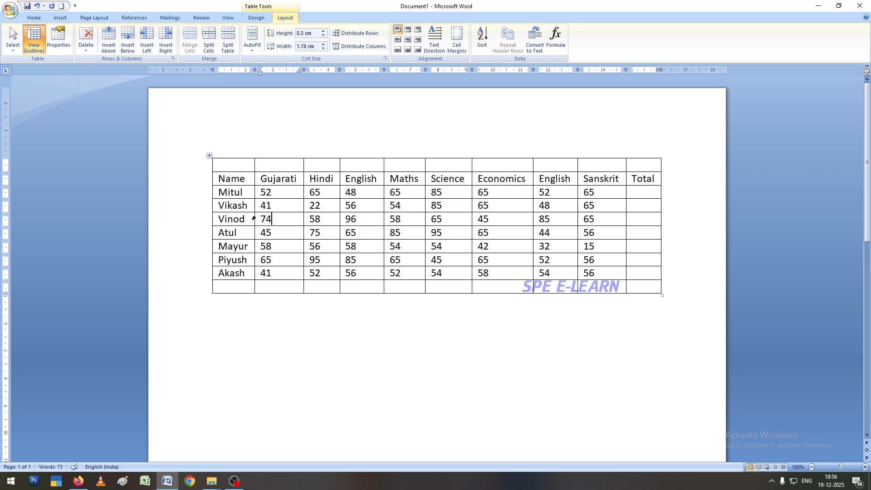
pyautogui.click(242, 218)
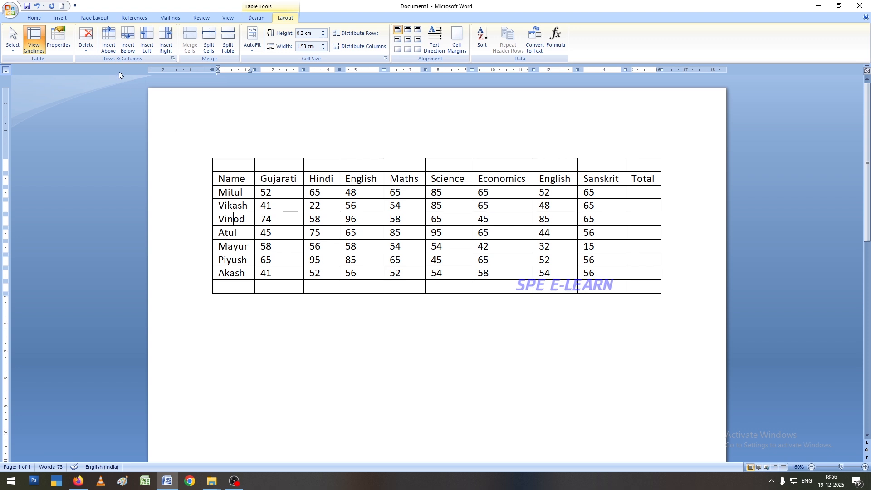
pyautogui.click(109, 40)
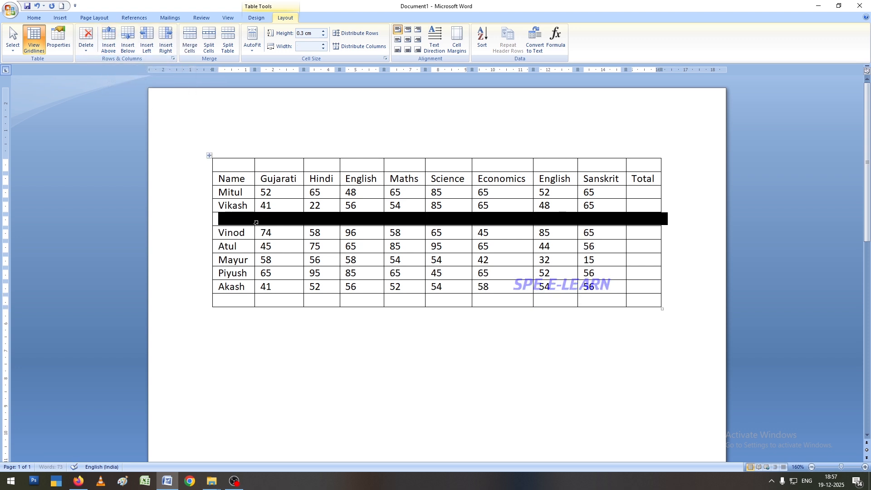
pyautogui.click(238, 220)
pyautogui.moveTo(238, 220); pyautogui.dragTo(490, 238)
# Insert an empty column to the left of the Hindi column
pyautogui.click(335, 196)
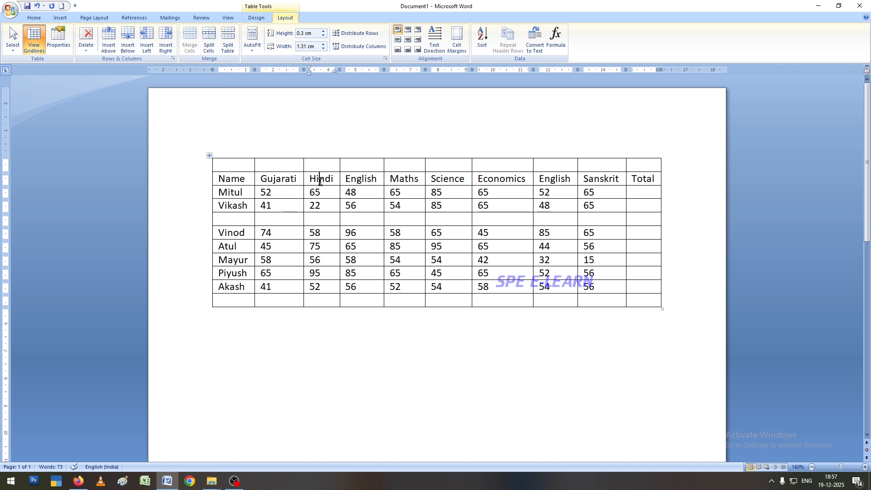
pyautogui.click(142, 41)
pyautogui.click(303, 175)
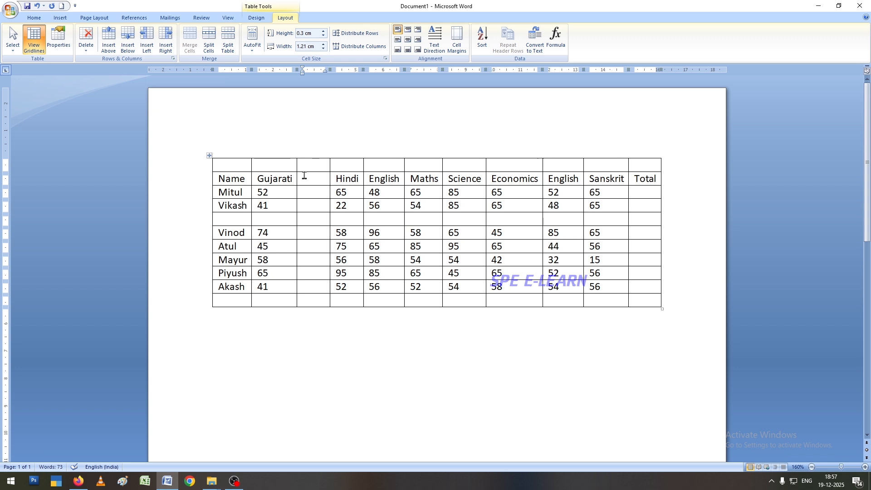
# Insert an empty column to the right of the Hindi column and highlight cells in the new column
pyautogui.click(352, 182)
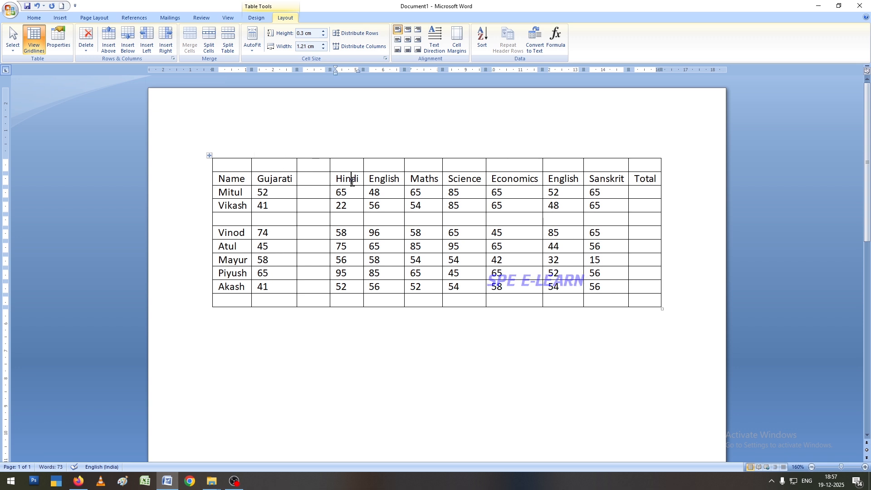
pyautogui.click(377, 182)
pyautogui.click(350, 180)
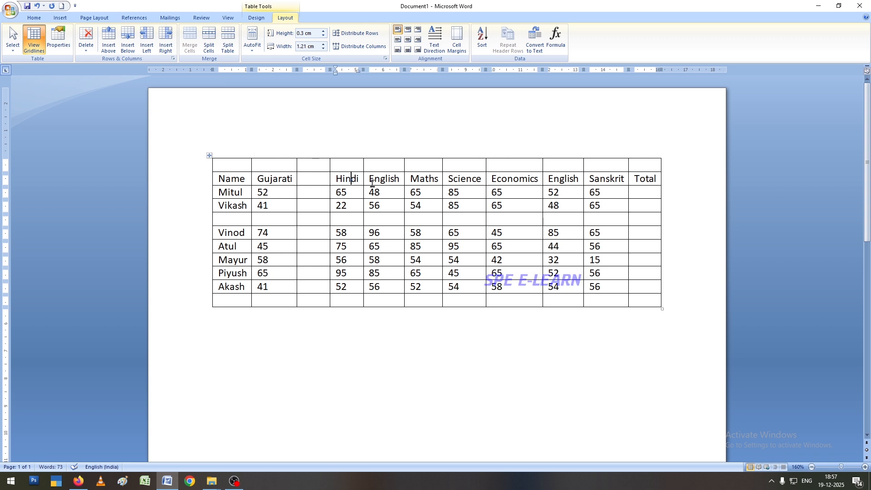
pyautogui.click(372, 183)
pyautogui.click(359, 180)
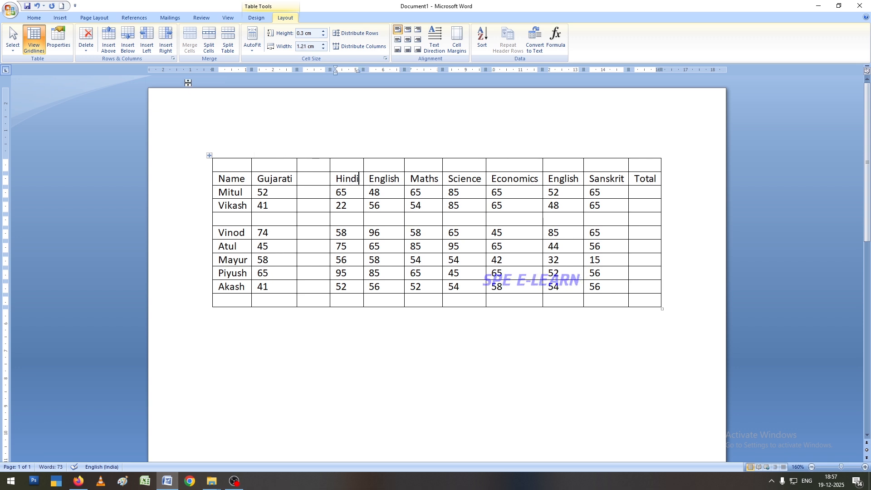
pyautogui.click(166, 41)
pyautogui.click(343, 188)
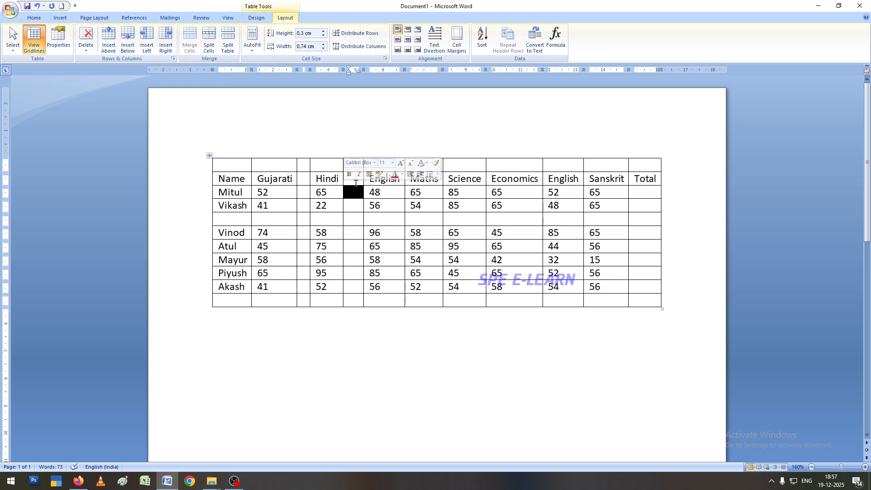
pyautogui.click(356, 198)
pyautogui.click(356, 211)
pyautogui.moveTo(356, 212); pyautogui.dragTo(357, 288)
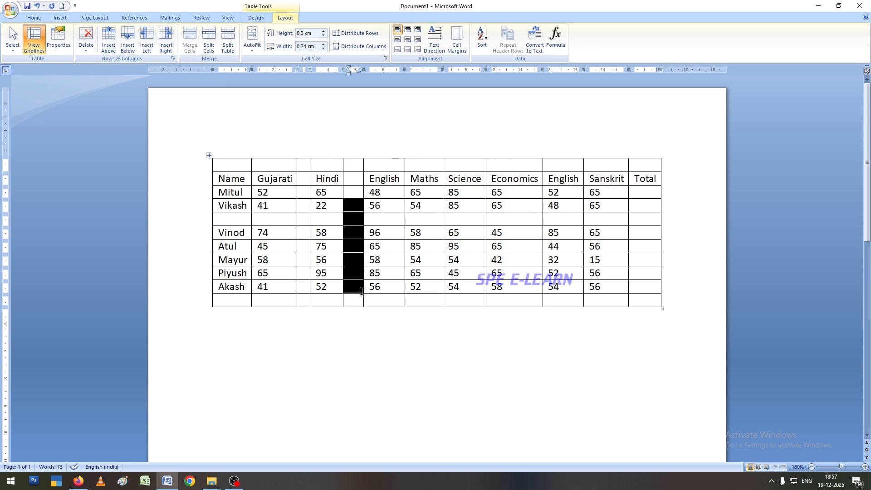
# Delete the empty columns on both sides of the Hindi column
pyautogui.click(353, 196)
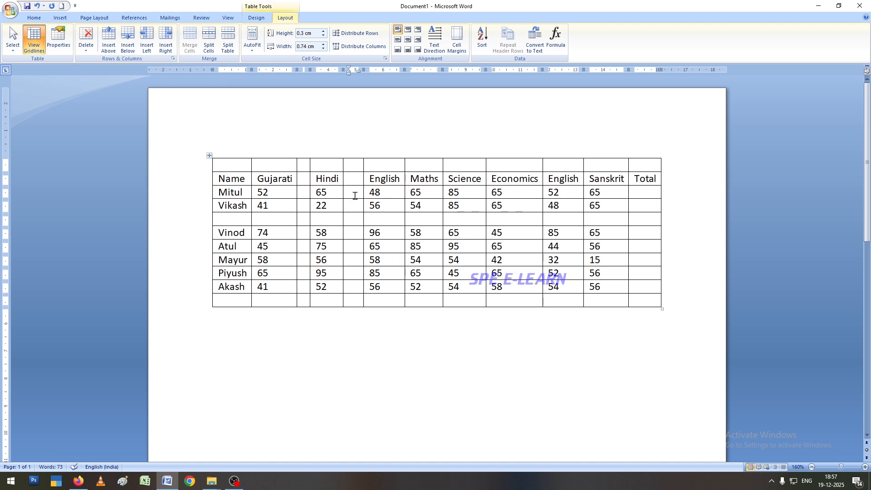
pyautogui.click(84, 45)
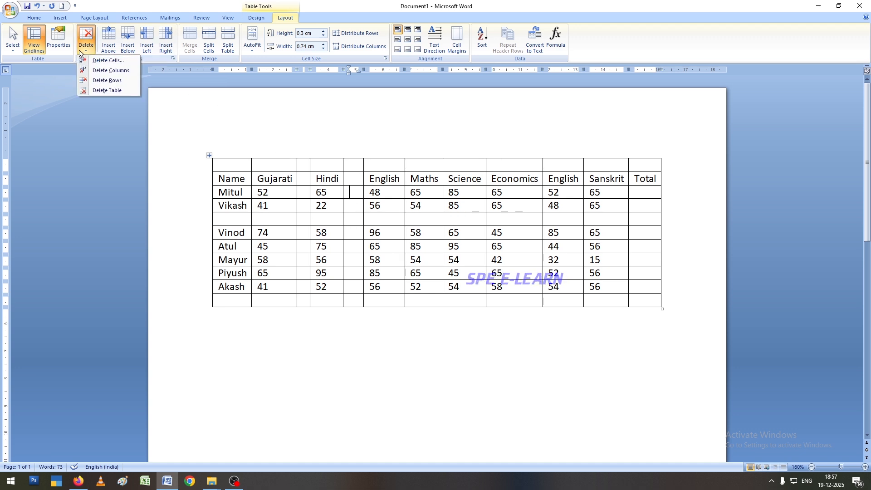
pyautogui.click(103, 74)
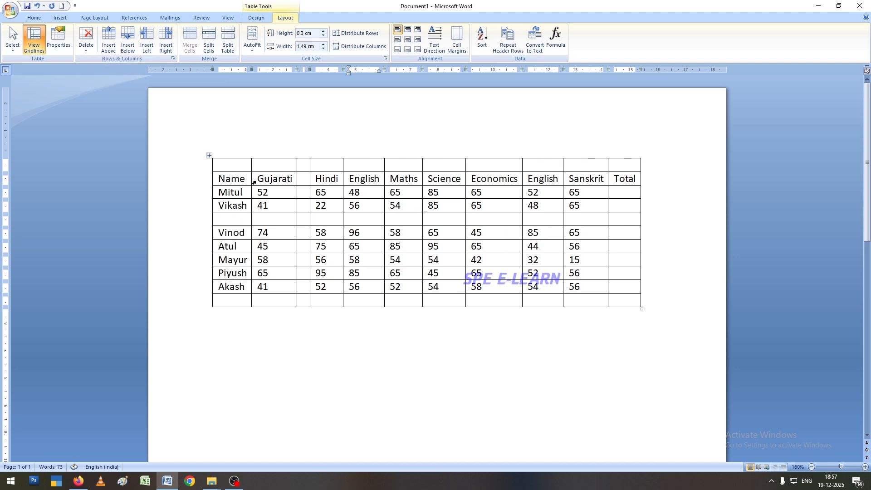
pyautogui.click(304, 191)
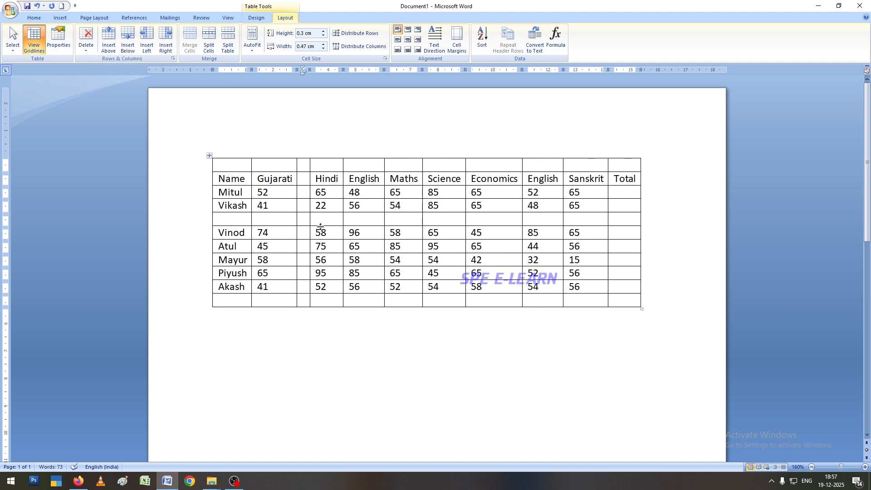
pyautogui.click(86, 43)
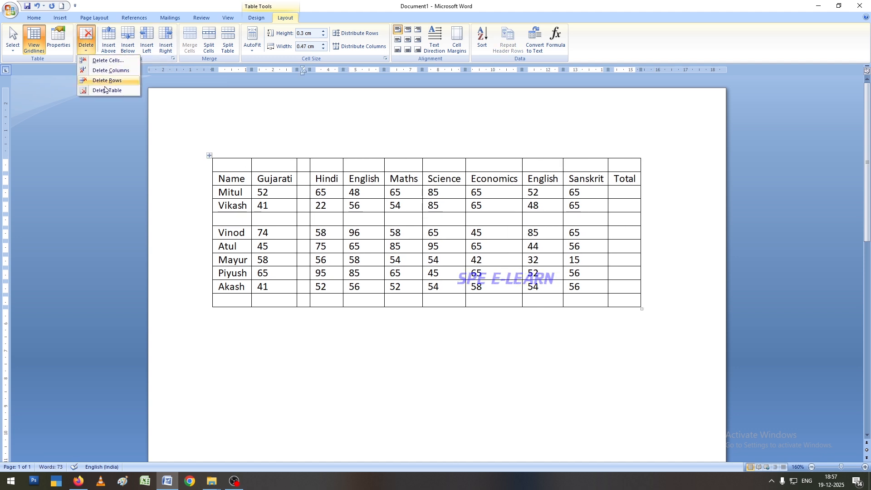
pyautogui.click(108, 70)
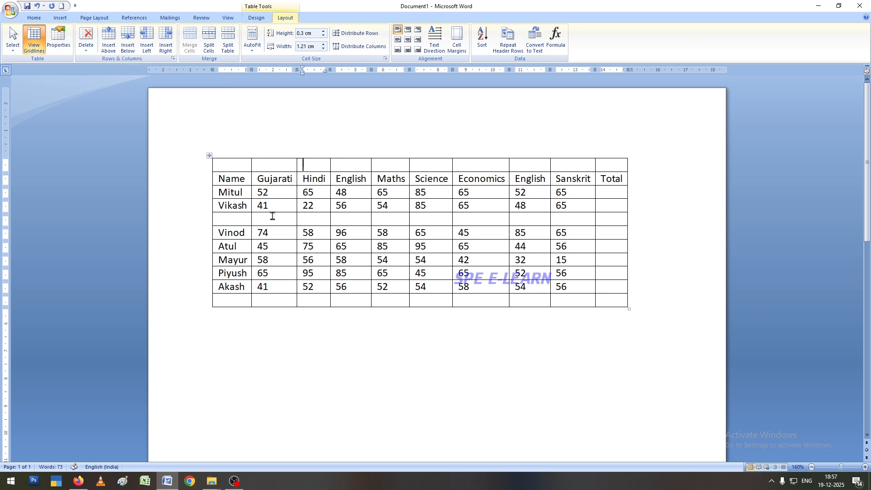
# Delete the empty row above the third student's row
pyautogui.moveTo(233, 218); pyautogui.dragTo(585, 219)
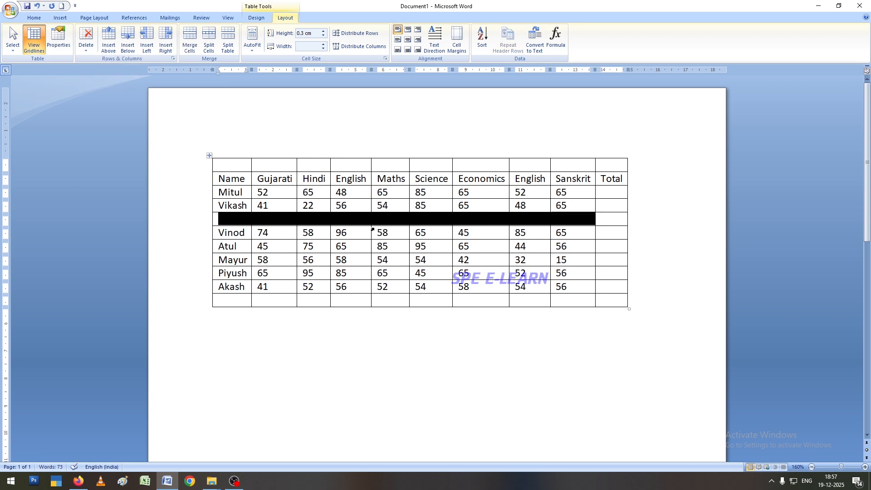
pyautogui.click(313, 220)
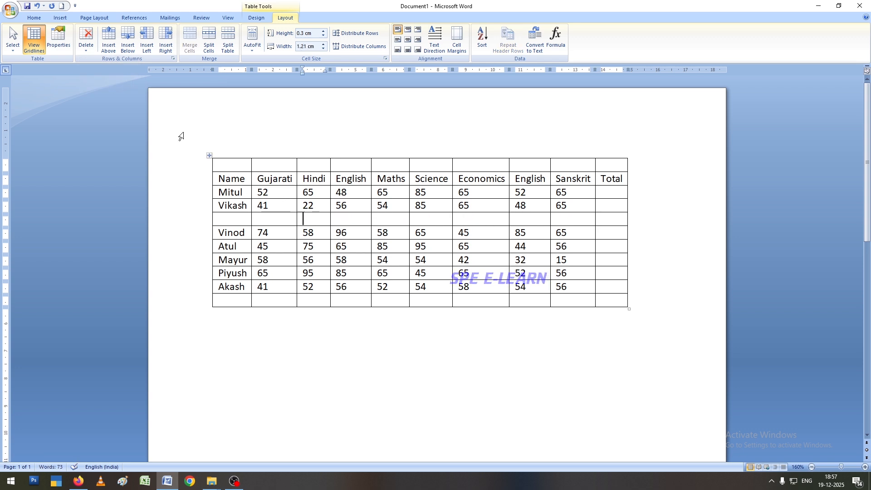
pyautogui.click(86, 45)
pyautogui.click(107, 80)
pyautogui.click(362, 231)
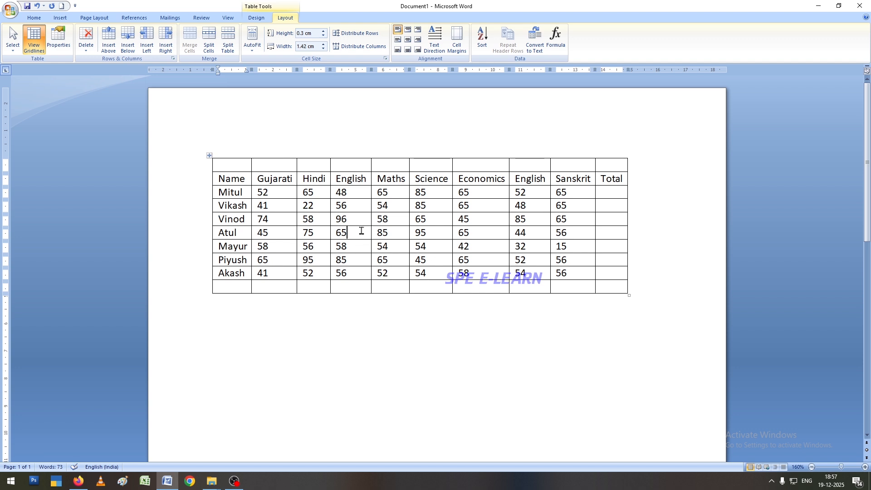
# Merge all the cells of the table's empty first row into one cell
pyautogui.click(186, 40)
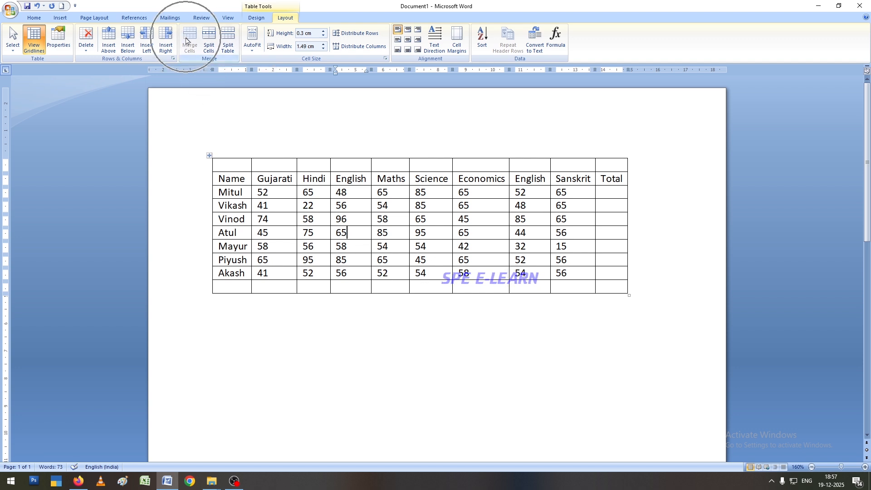
pyautogui.click(234, 168)
pyautogui.moveTo(234, 168); pyautogui.dragTo(617, 164)
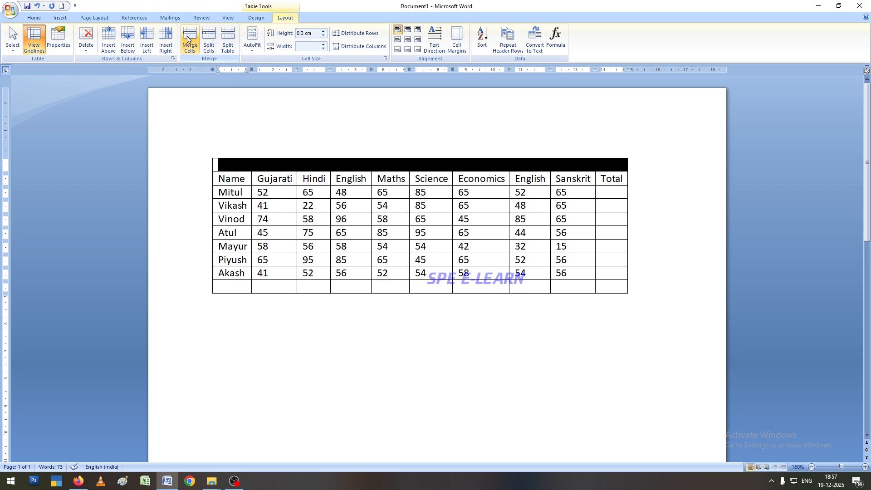
pyautogui.click(189, 52)
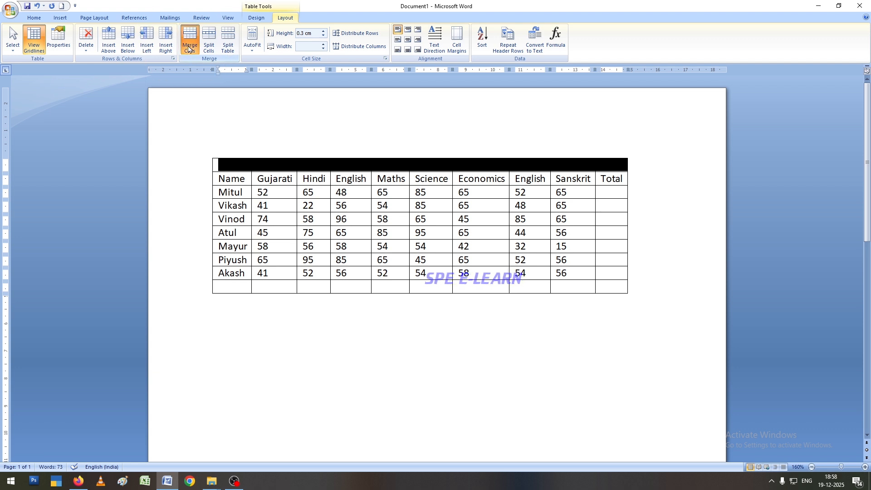
# Enter the title "SHRI GOVERNMENT HIGHER SECONDARY SCHOOL" in the merged first row
pyautogui.click(245, 167)
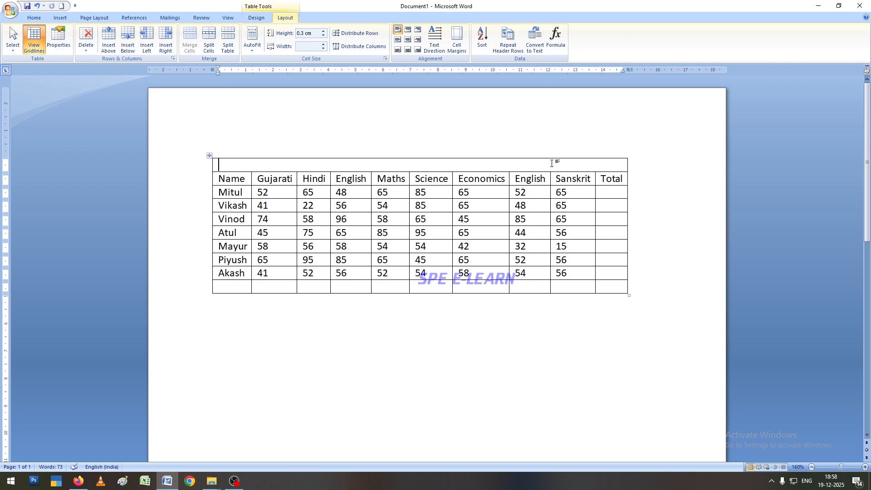
pyautogui.write('Shri')
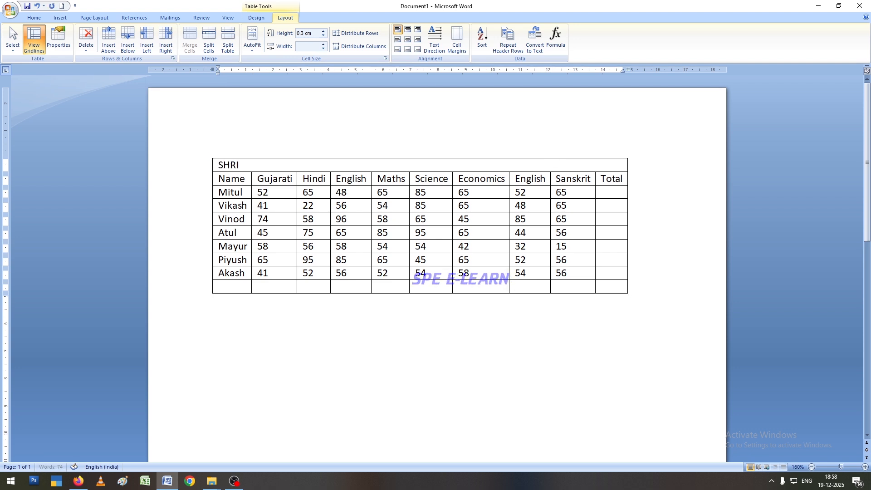
pyautogui.write(' GOV')
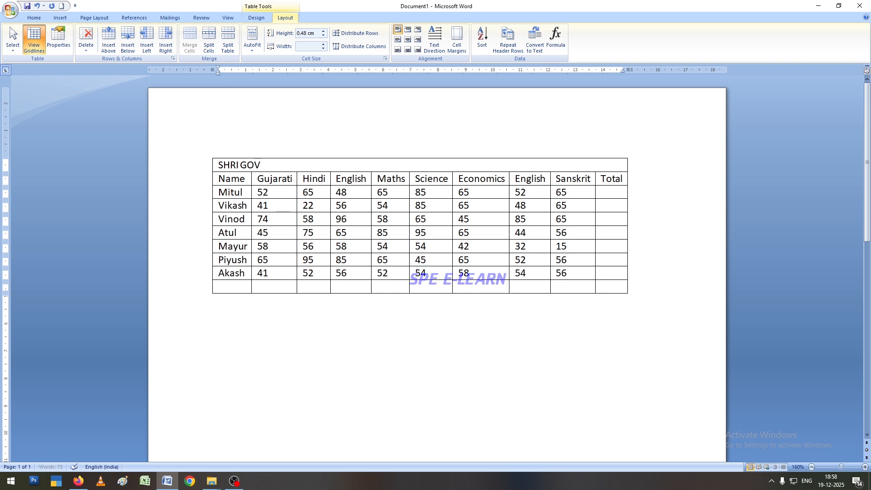
pyautogui.write('ERNMENT HIGHE')
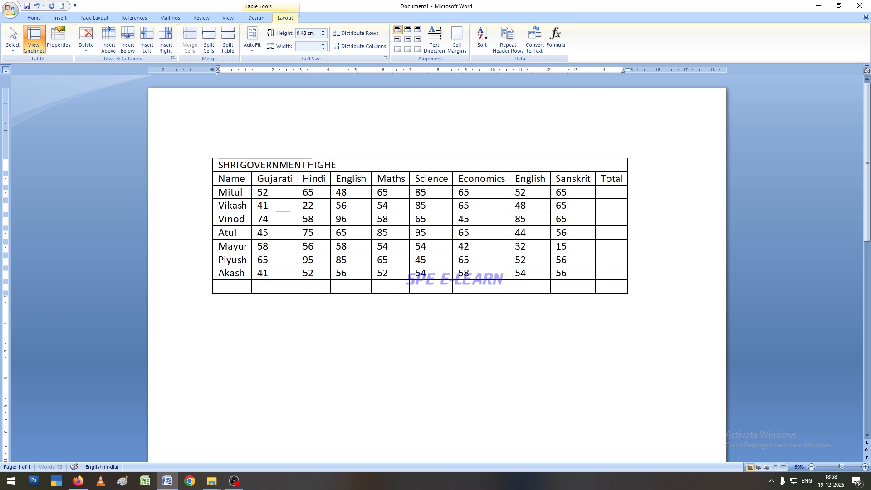
pyautogui.write('R SECONDAR')
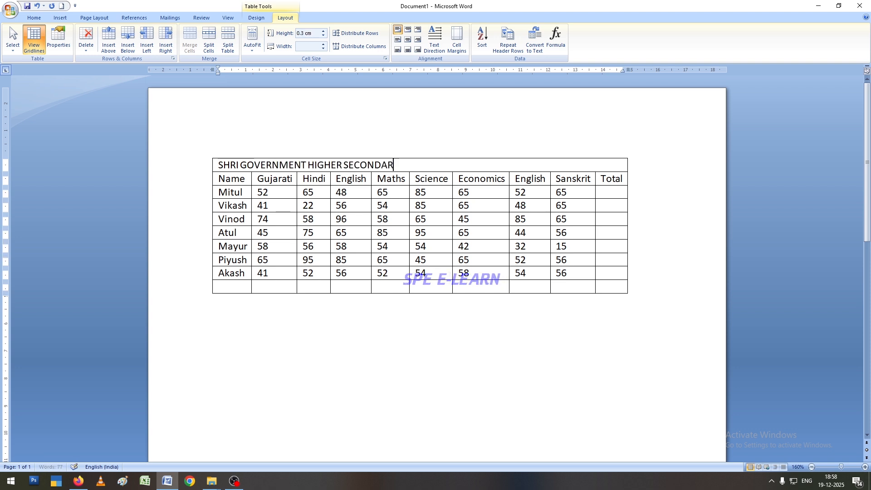
pyautogui.write('Y SCHOOL')
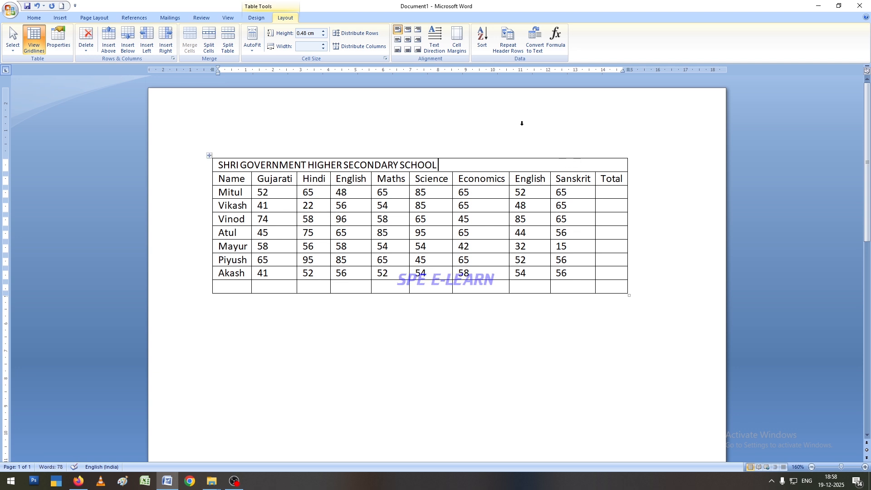
# Centre the school title horizontally in its merged cell
pyautogui.moveTo(438, 166); pyautogui.dragTo(308, 166)
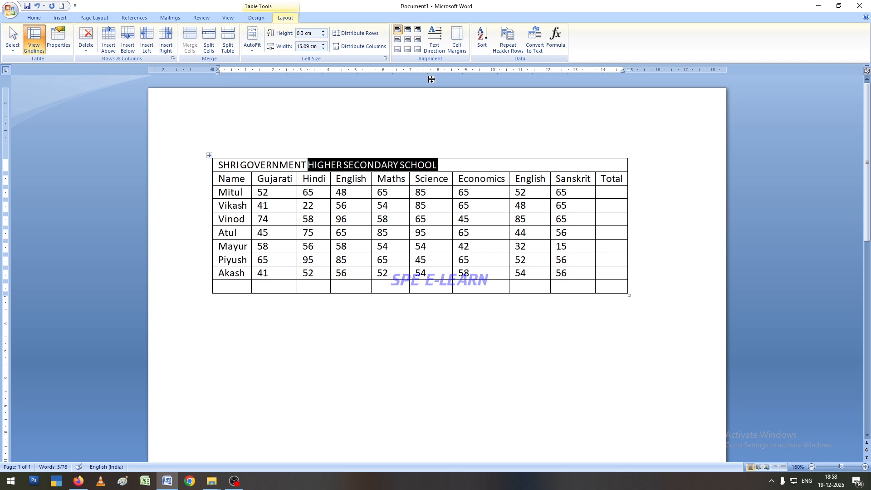
pyautogui.click(407, 30)
pyautogui.click(421, 171)
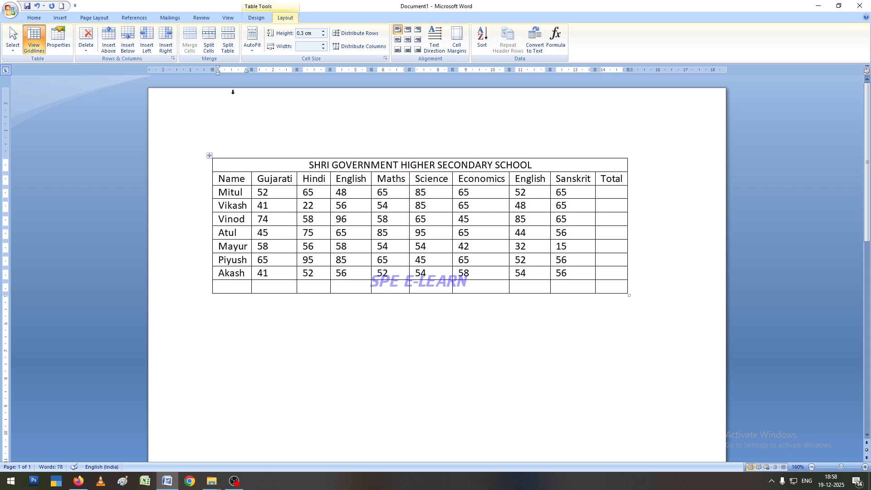
# Split the first cell of the empty last row into 2 columns and 1 row, and widen the Name column slightly
pyautogui.click(209, 41)
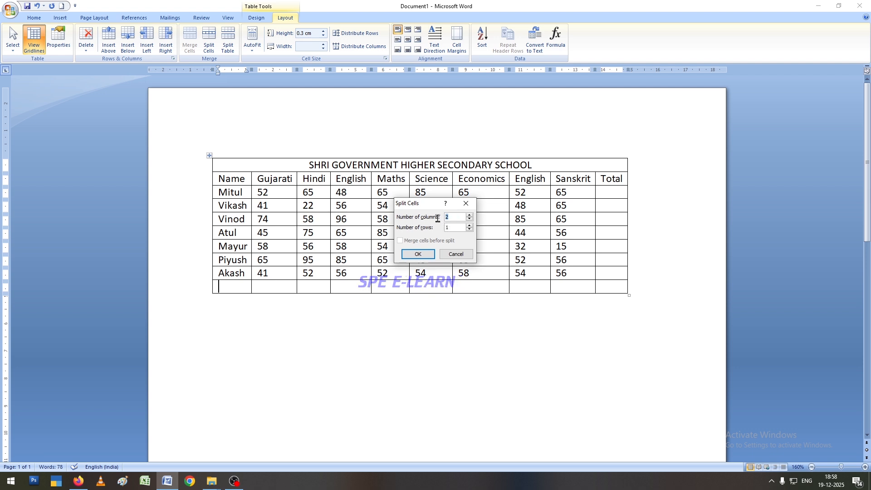
pyautogui.moveTo(453, 228); pyautogui.dragTo(437, 228)
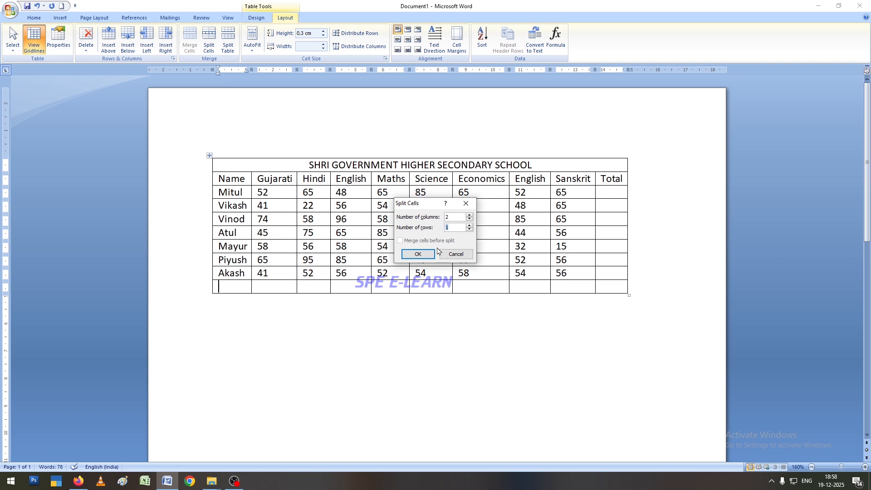
pyautogui.click(426, 255)
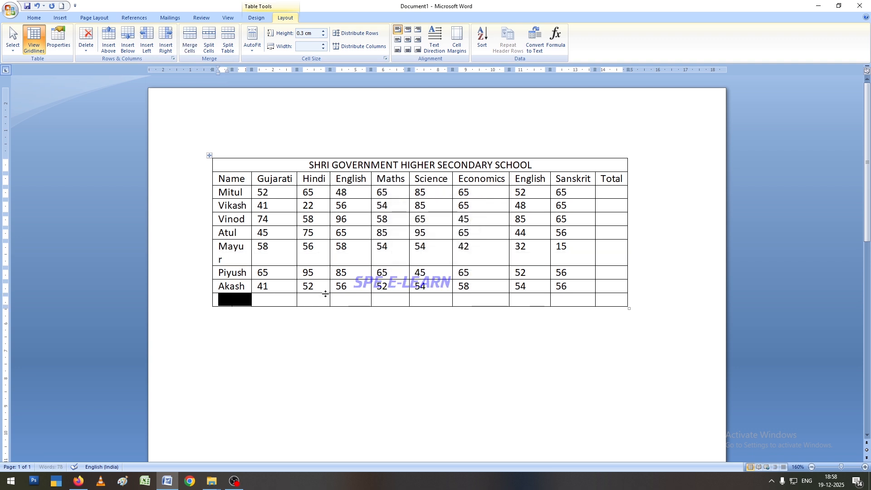
pyautogui.click(243, 296)
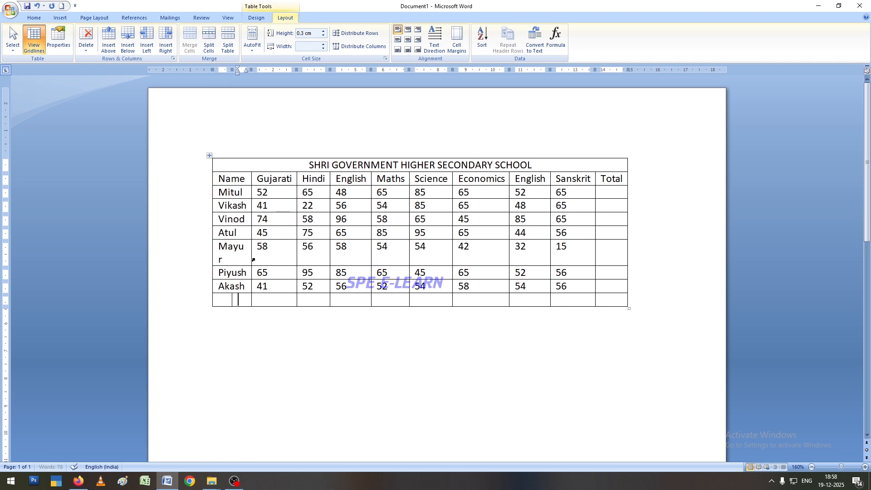
pyautogui.moveTo(253, 259); pyautogui.dragTo(261, 258)
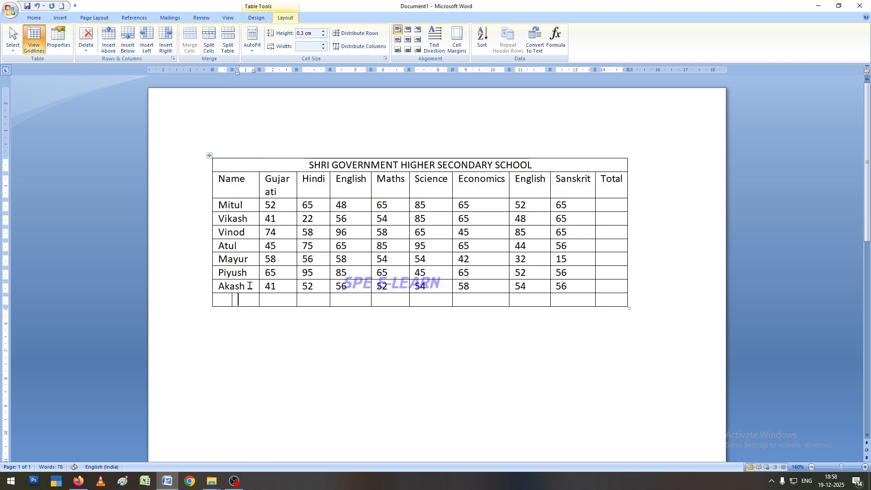
# Merge the two split cells at the start of the last row back into one cell
pyautogui.click(231, 300)
pyautogui.moveTo(231, 300); pyautogui.dragTo(221, 300)
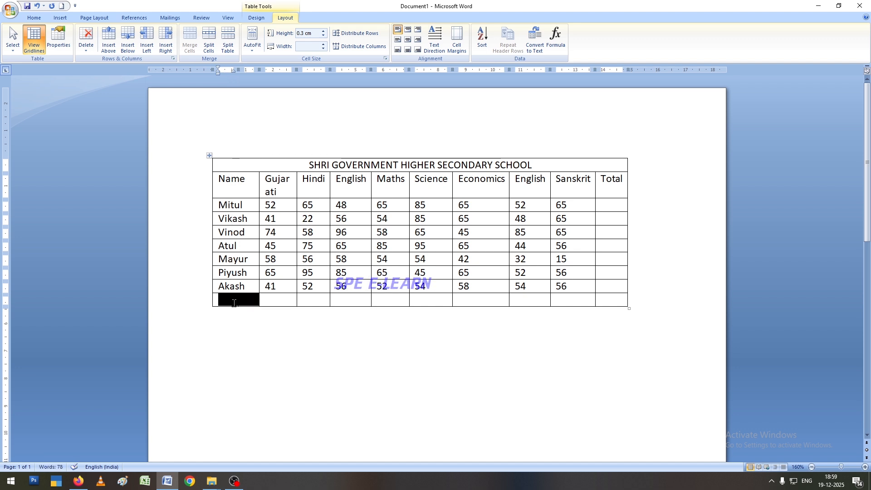
pyautogui.click(184, 34)
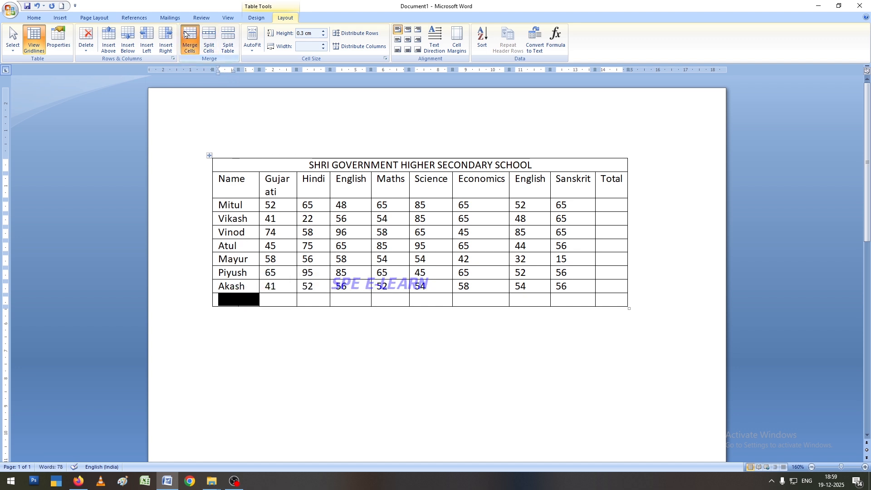
pyautogui.click(278, 301)
pyautogui.click(222, 301)
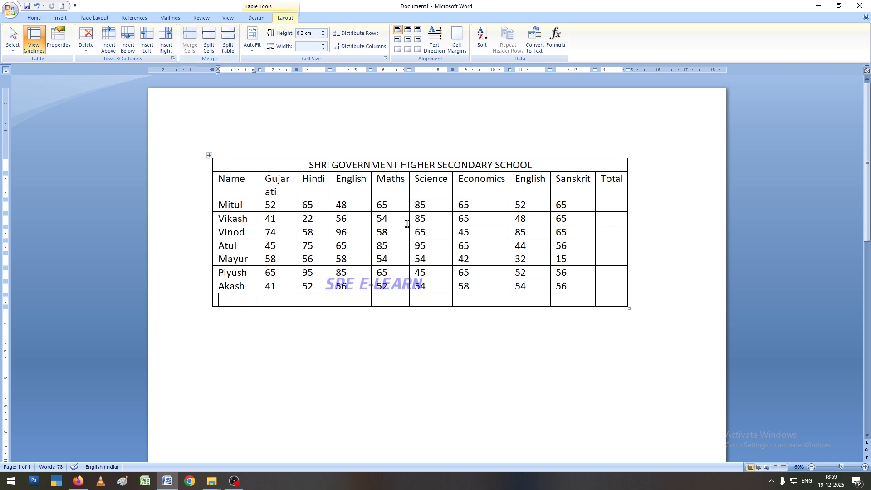
# Split the table in two above the third student's row, and undo the split
pyautogui.click(616, 235)
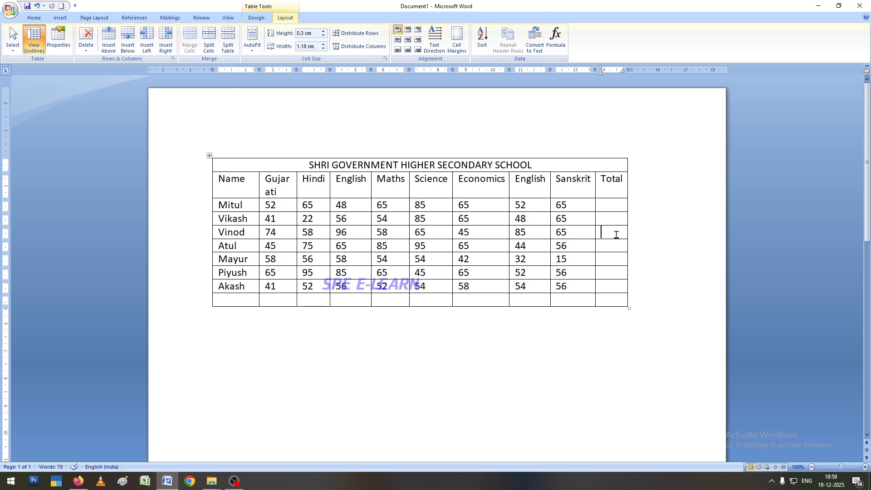
pyautogui.click(227, 42)
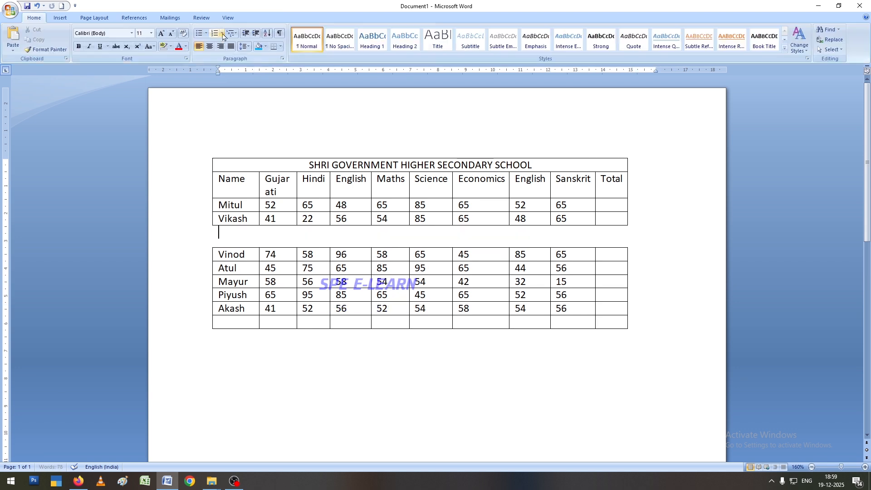
pyautogui.click(623, 254)
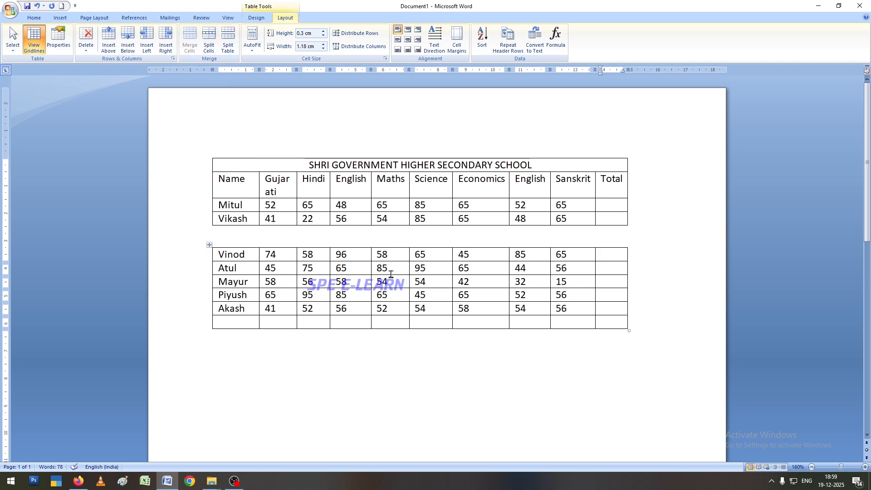
pyautogui.click(37, 6)
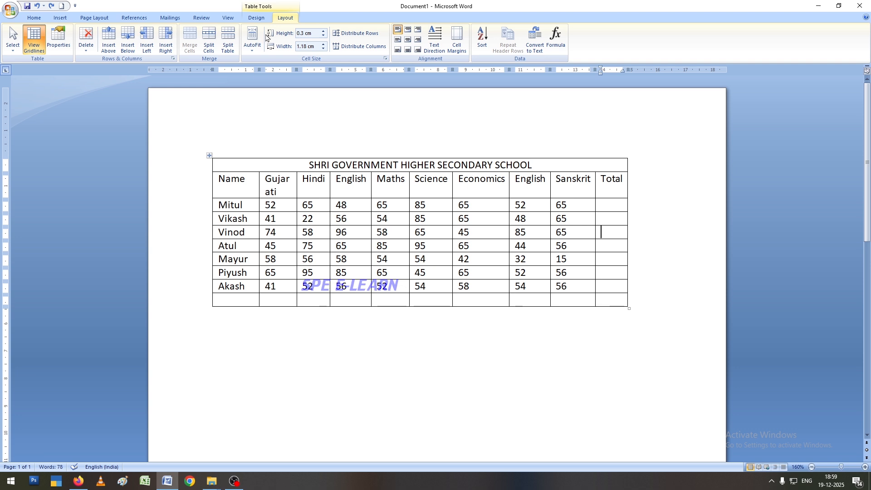
# AutoFit the table's columns to their contents
pyautogui.click(250, 50)
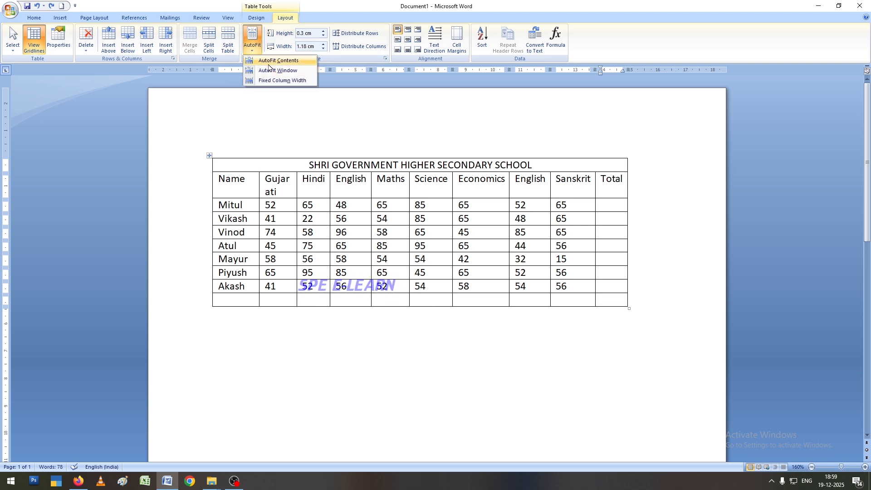
pyautogui.click(290, 63)
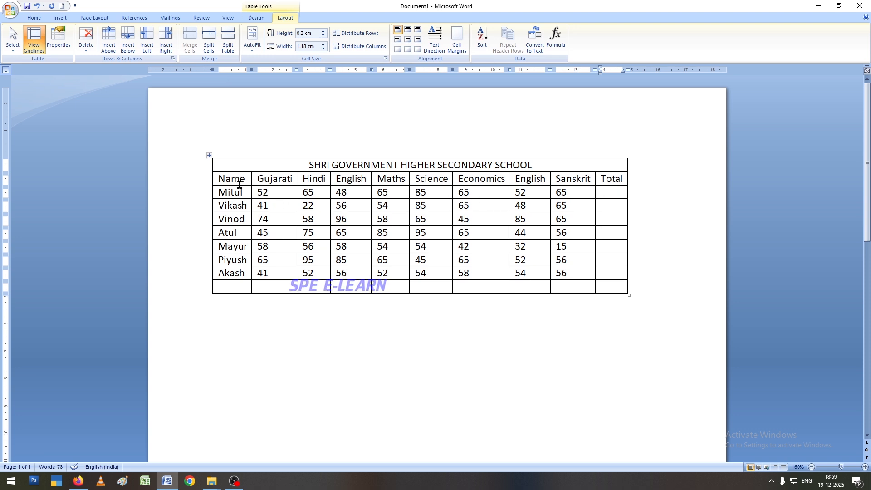
# Select the subject header row and AutoFit the table to the window width
pyautogui.moveTo(243, 178); pyautogui.dragTo(610, 178)
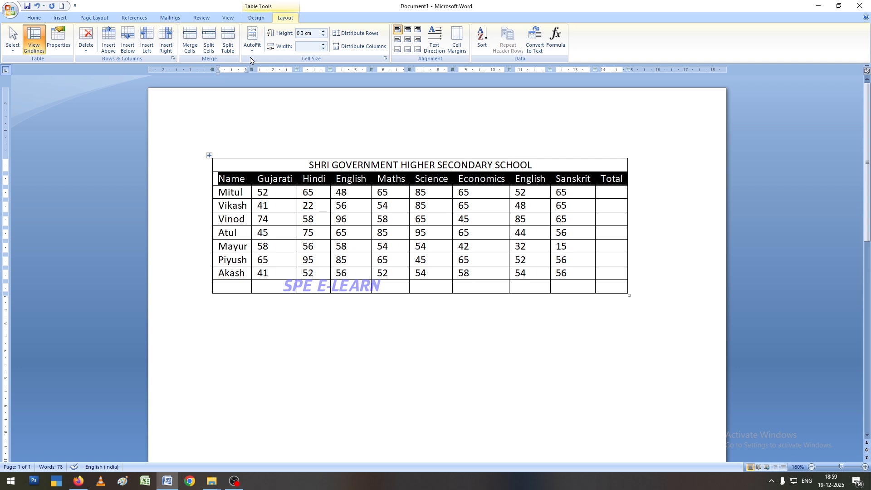
pyautogui.click(252, 40)
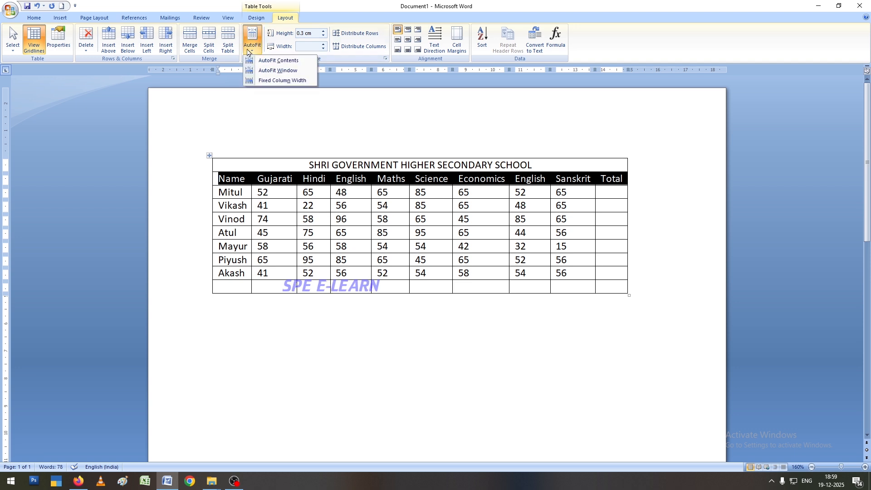
pyautogui.click(263, 71)
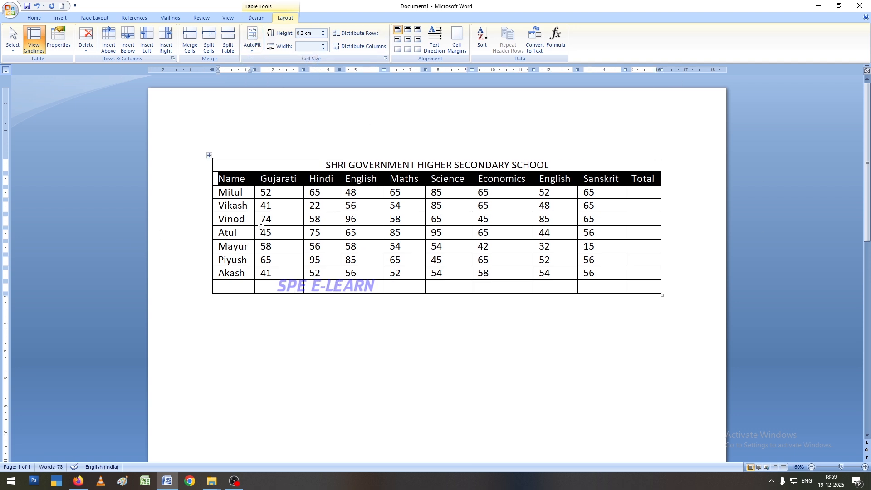
pyautogui.click(366, 226)
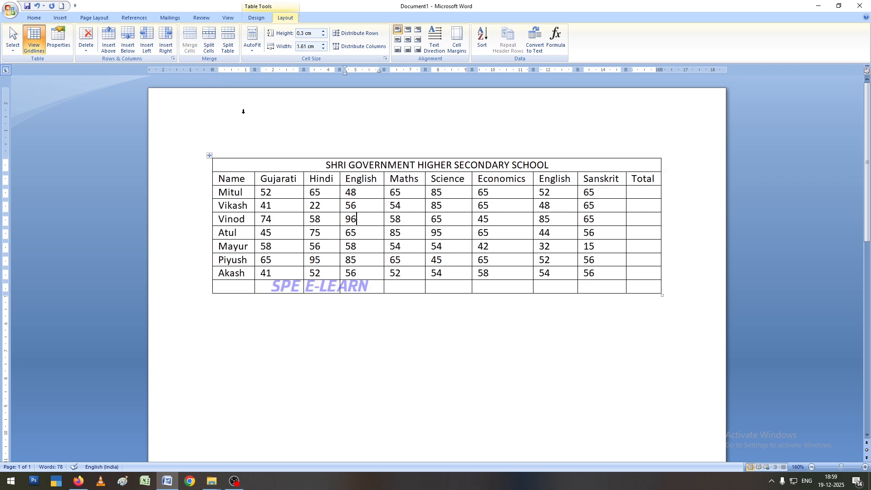
# Apply AutoFit Contents so the columns shrink back to fit their text
pyautogui.click(252, 40)
pyautogui.click(261, 62)
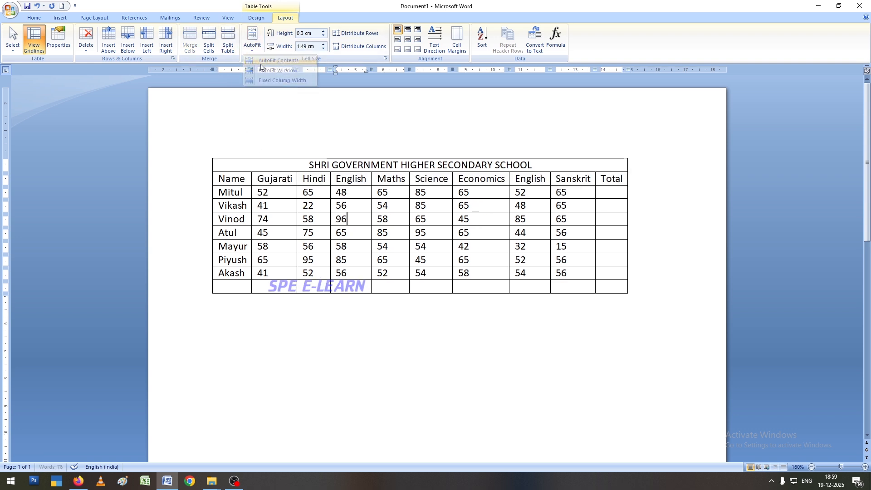
pyautogui.click(252, 40)
pyautogui.click(260, 62)
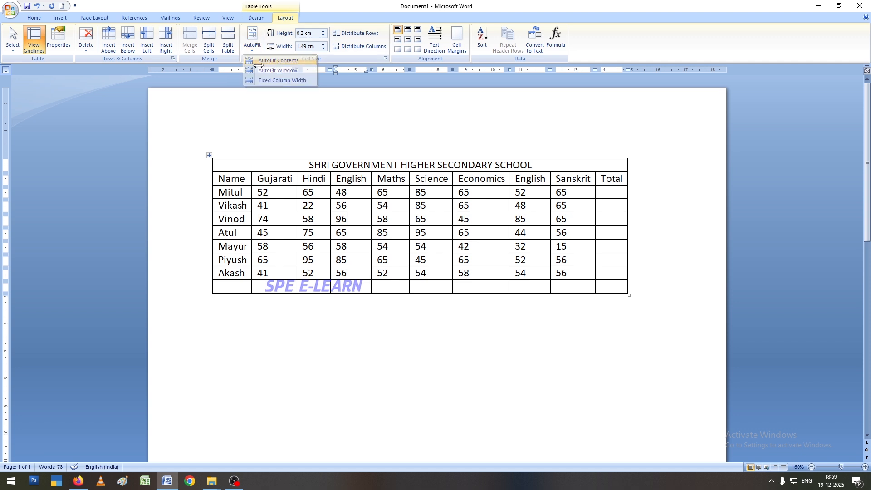
# AutoFit the marks table to the window width
pyautogui.click(252, 40)
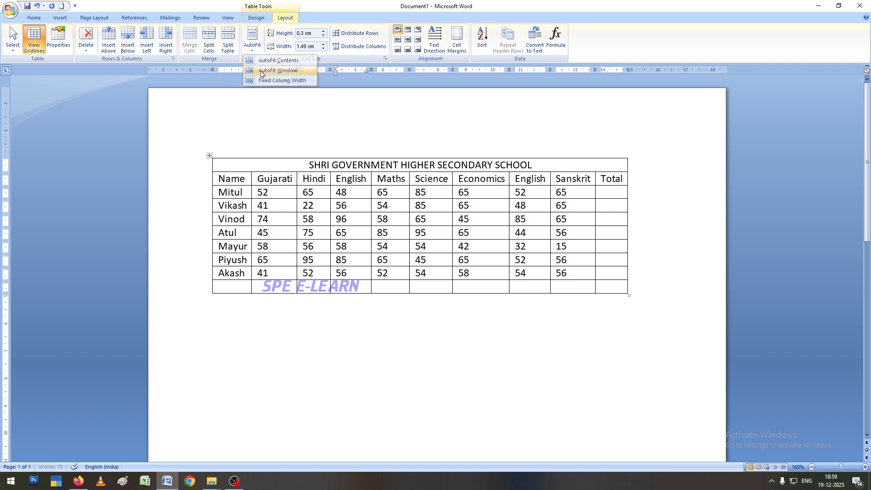
pyautogui.click(263, 71)
pyautogui.click(333, 203)
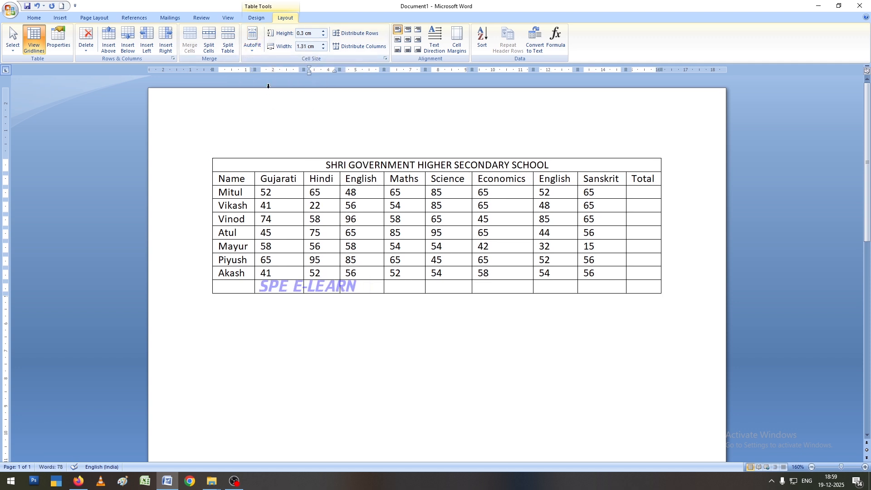
# Increase the height of the second student's row to 1.5 cm
pyautogui.click(237, 209)
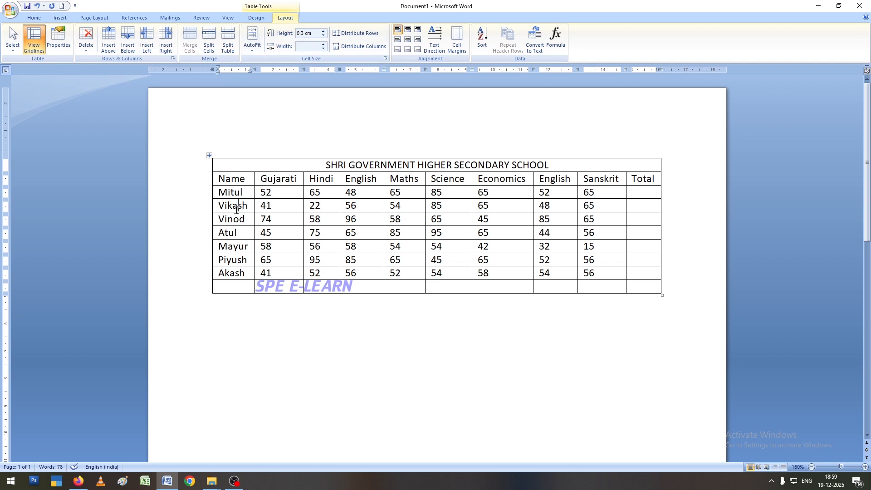
pyautogui.click(325, 31)
pyautogui.click(325, 31)
pyautogui.click(325, 31)
pyautogui.click(326, 31)
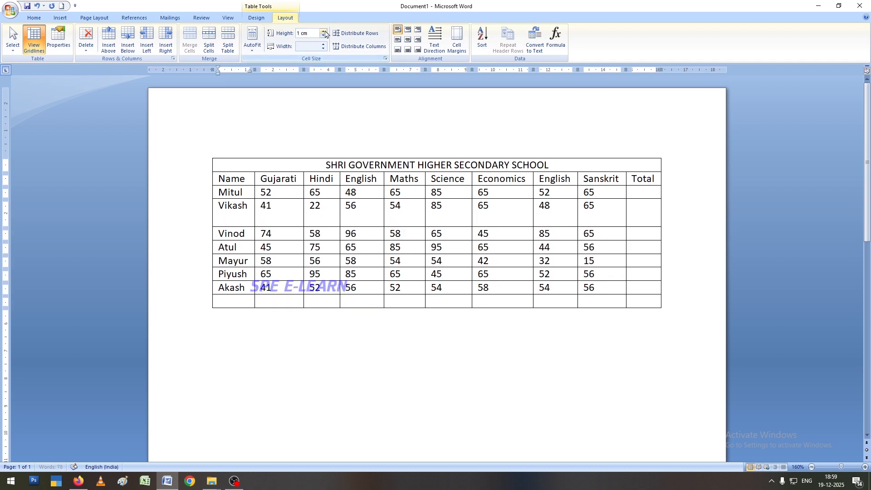
pyautogui.click(325, 31)
pyautogui.click(326, 31)
pyautogui.click(325, 31)
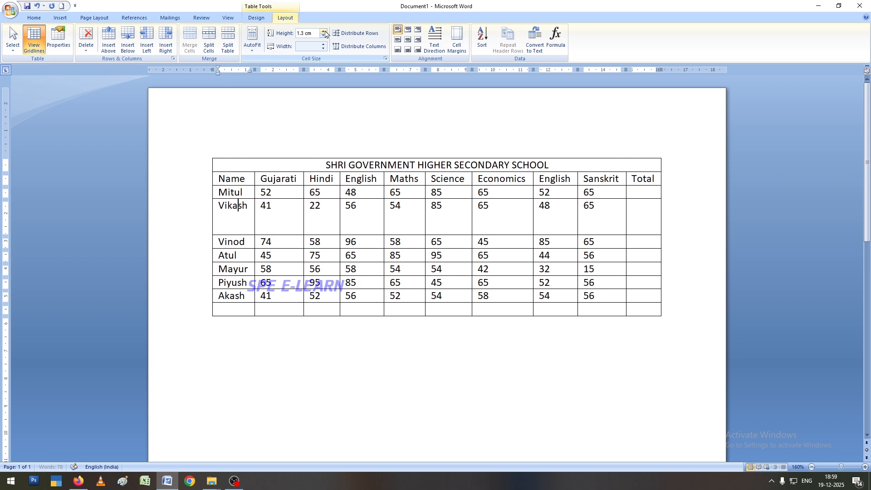
pyautogui.click(325, 31)
pyautogui.click(325, 31)
# Widen the Gujarati column to 2.6 cm
pyautogui.click(284, 193)
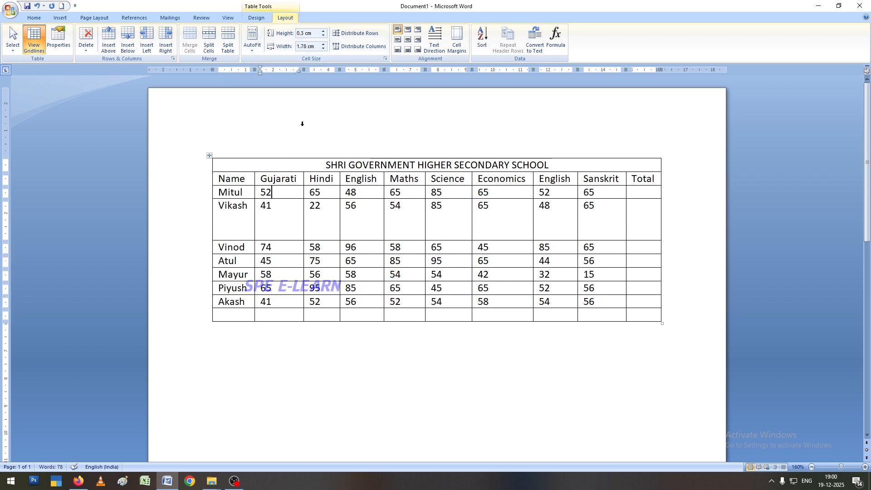
pyautogui.click(325, 44)
pyautogui.click(325, 44)
pyautogui.click(325, 44)
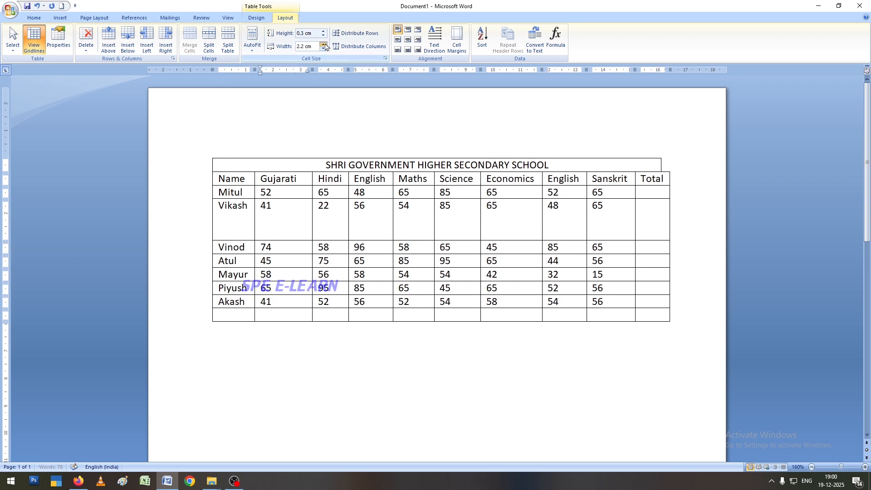
pyautogui.click(325, 44)
pyautogui.click(326, 44)
pyautogui.click(325, 44)
pyautogui.click(325, 44)
pyautogui.click(325, 44)
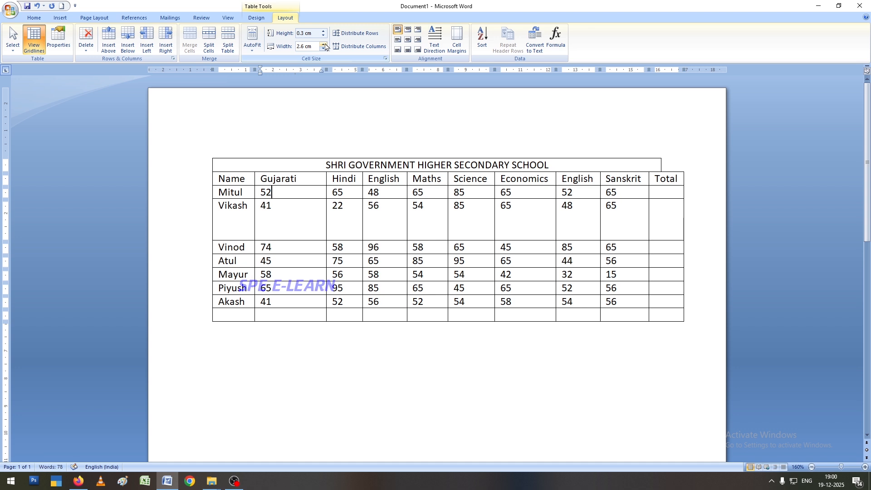
# Reduce the Gujarati column's width to 1.8 cm
pyautogui.click(324, 49)
pyautogui.click(324, 50)
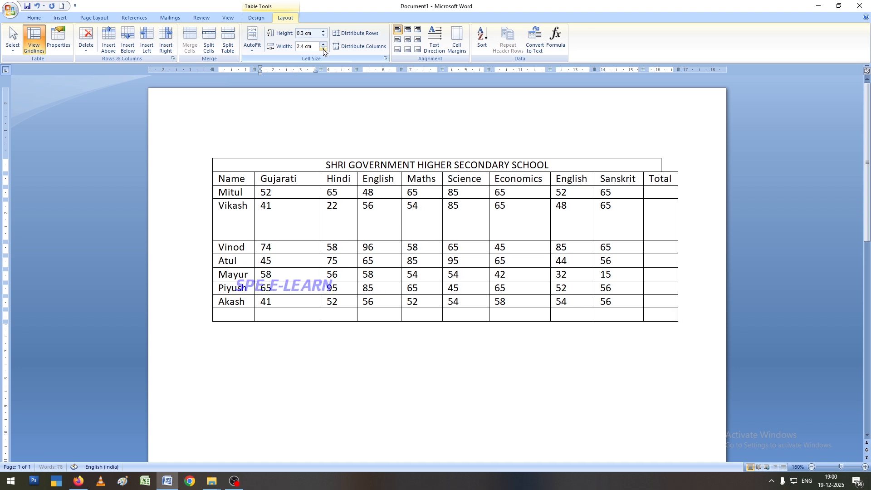
pyautogui.click(324, 49)
pyautogui.click(323, 49)
pyautogui.click(324, 49)
pyautogui.click(323, 49)
pyautogui.click(324, 49)
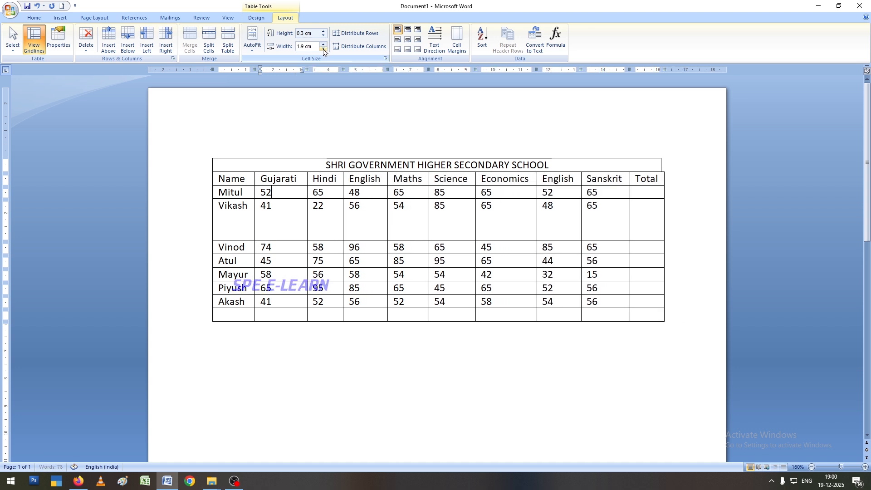
pyautogui.click(324, 50)
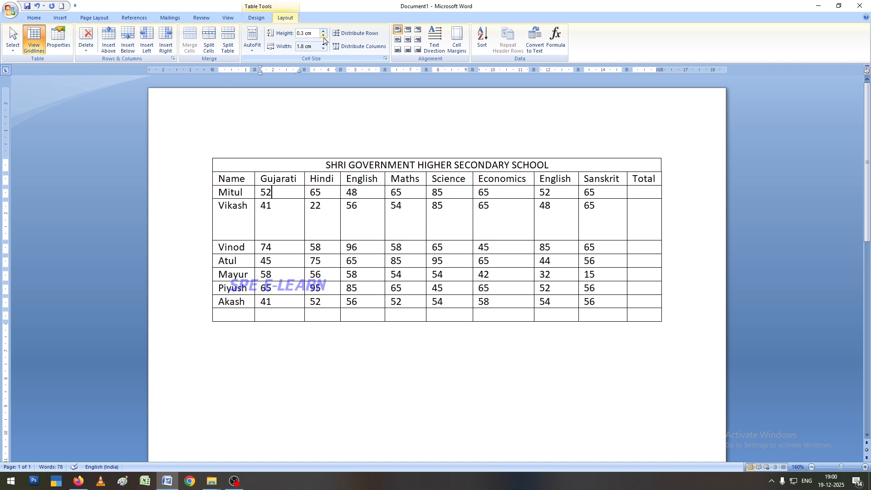
# Reduce the height of the second student's row to 0.5 cm
pyautogui.click(323, 36)
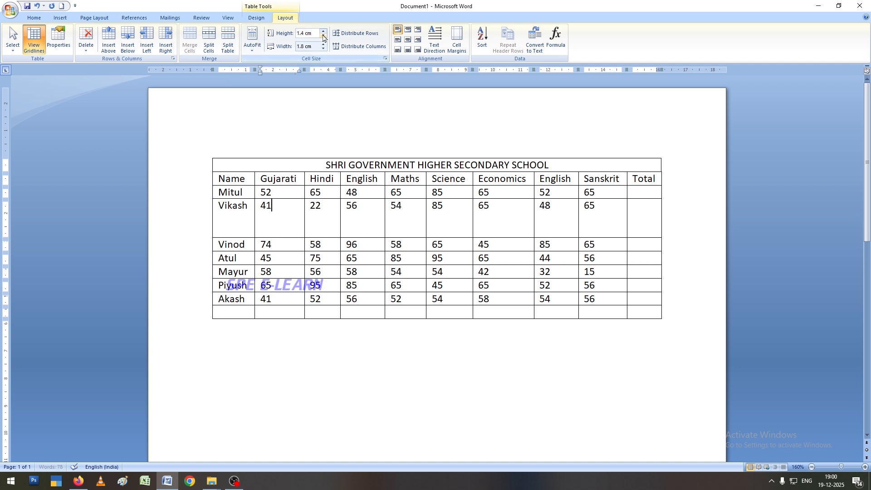
pyautogui.click(323, 35)
pyautogui.click(324, 35)
pyautogui.click(323, 36)
pyautogui.click(324, 35)
pyautogui.click(323, 35)
pyautogui.click(324, 35)
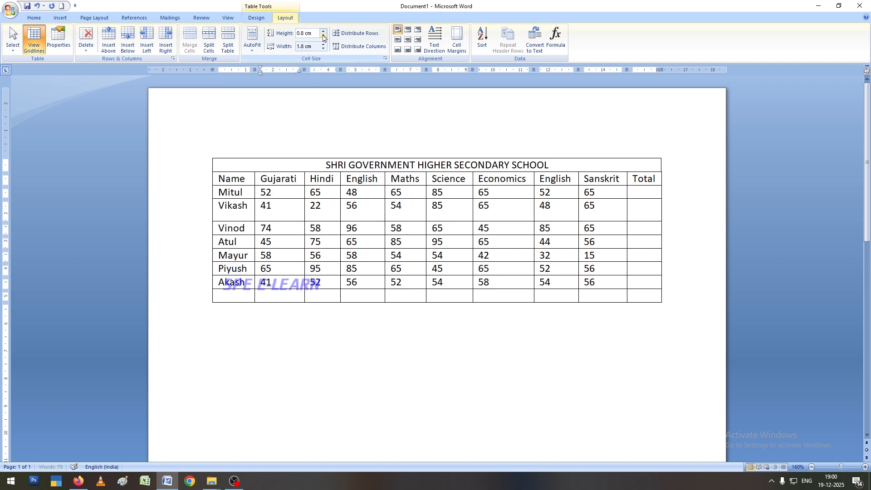
pyautogui.click(323, 35)
pyautogui.click(323, 35)
pyautogui.click(323, 35)
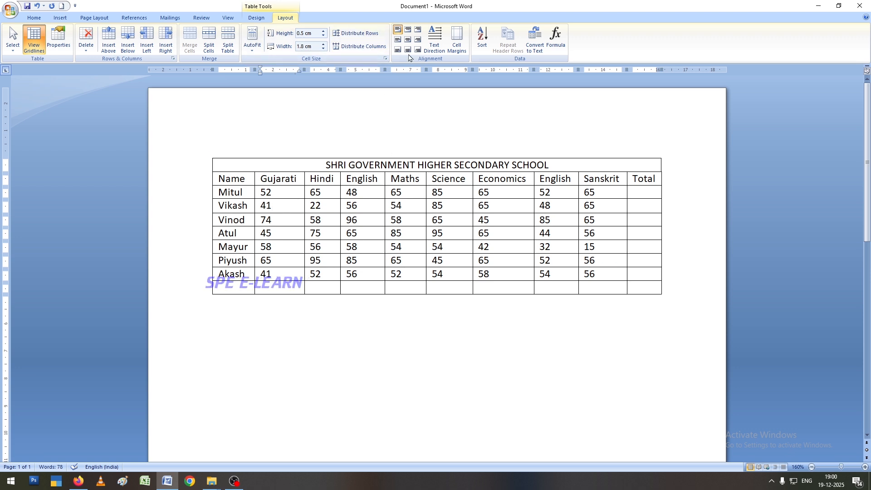
# Distribute the table's rows evenly, and distribute the columns of only the subject header row
pyautogui.click(368, 37)
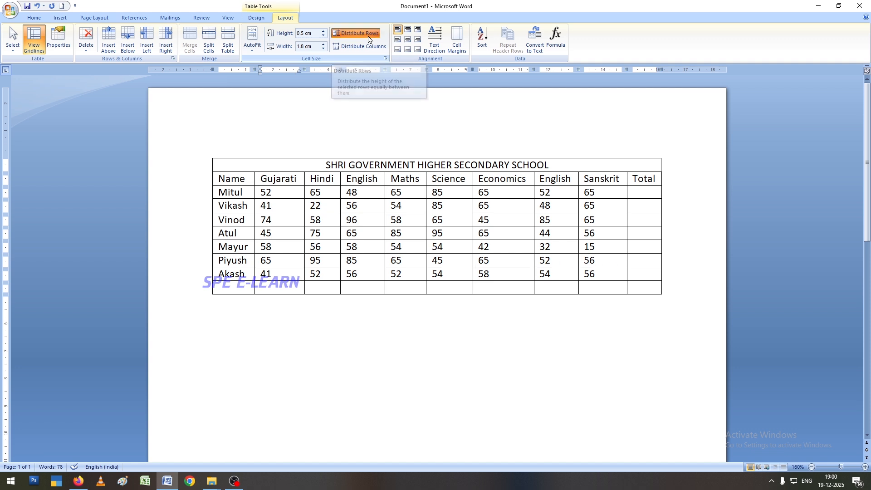
pyautogui.moveTo(218, 178); pyautogui.dragTo(634, 178)
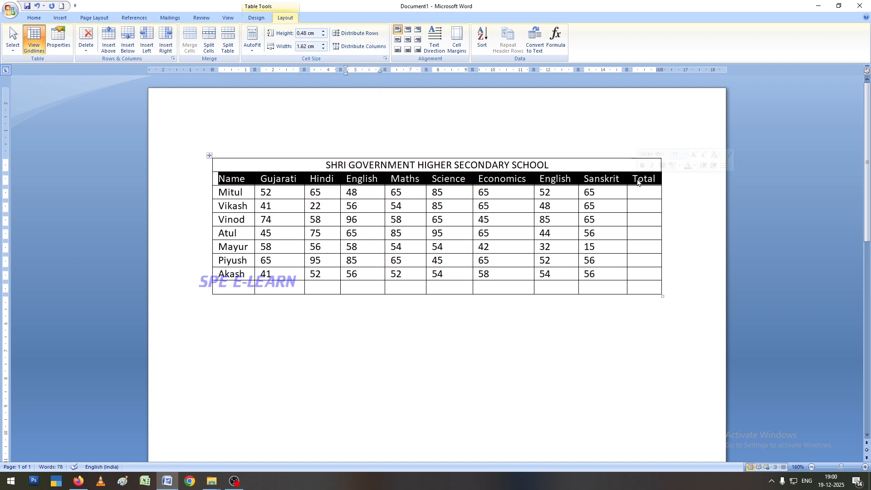
pyautogui.click(347, 46)
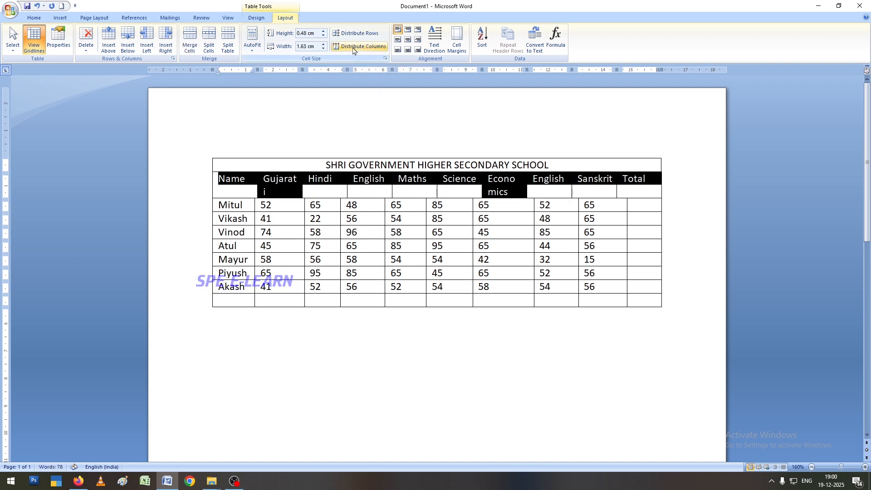
pyautogui.click(376, 259)
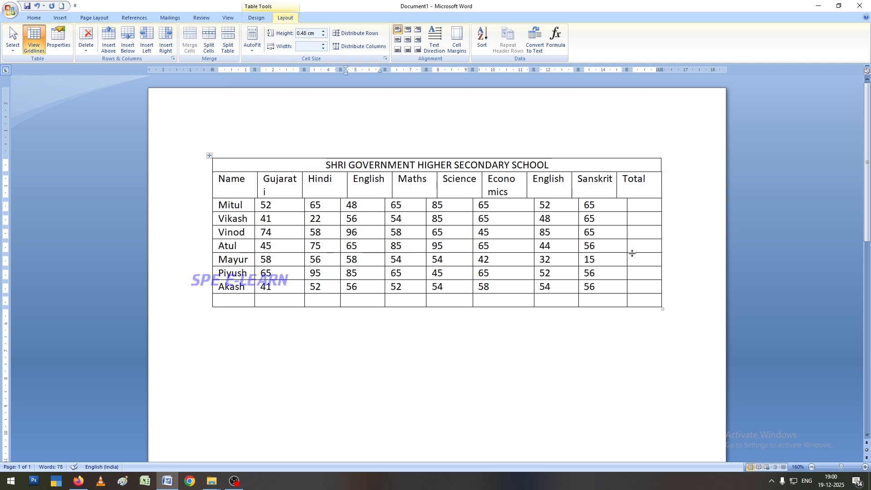
# Distribute the columns of the whole table evenly and AutoFit the table to the window width
pyautogui.moveTo(647, 302); pyautogui.dragTo(165, 165)
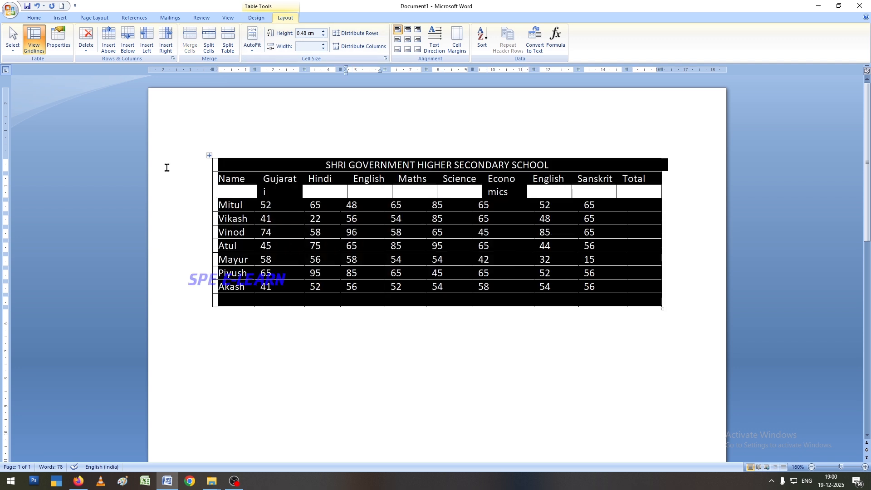
pyautogui.click(344, 47)
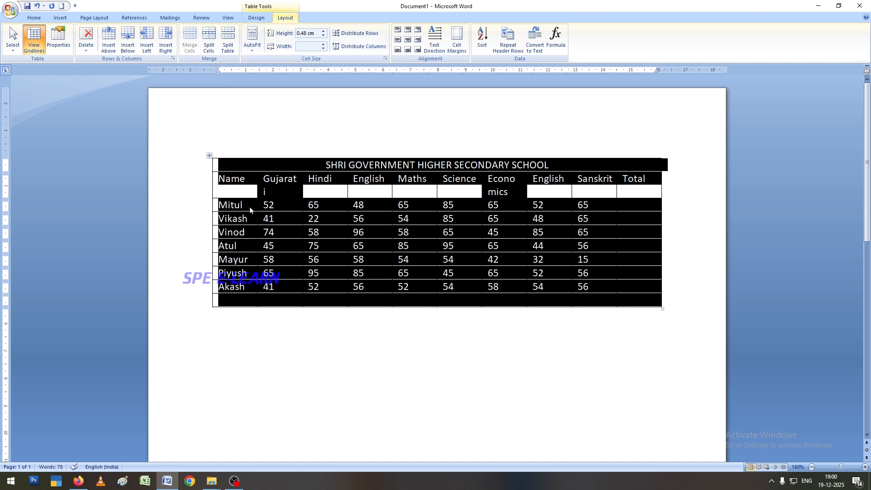
pyautogui.click(292, 223)
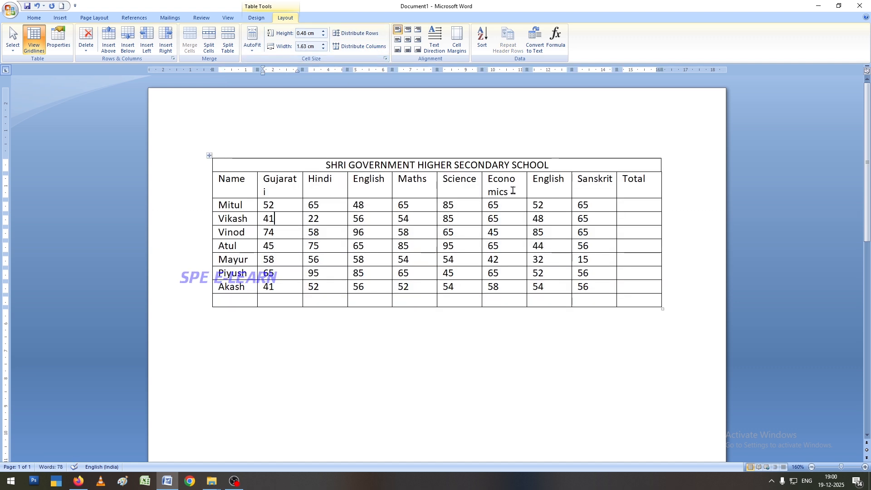
pyautogui.click(257, 51)
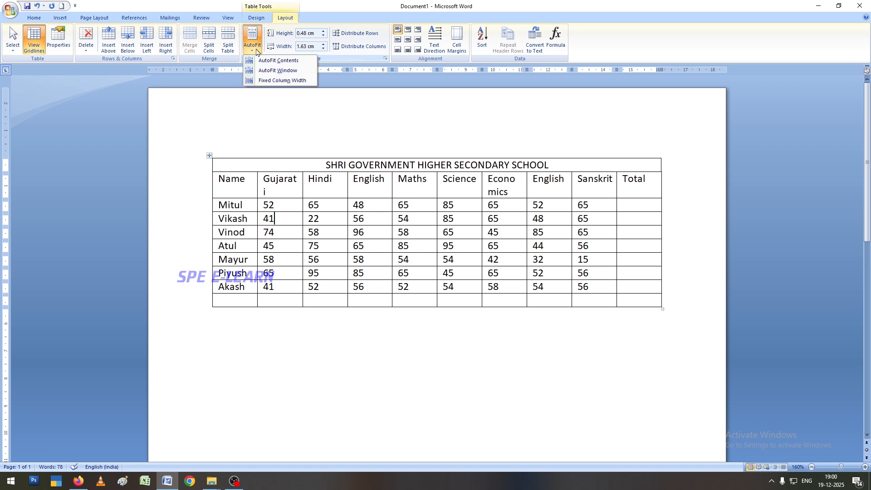
pyautogui.click(266, 72)
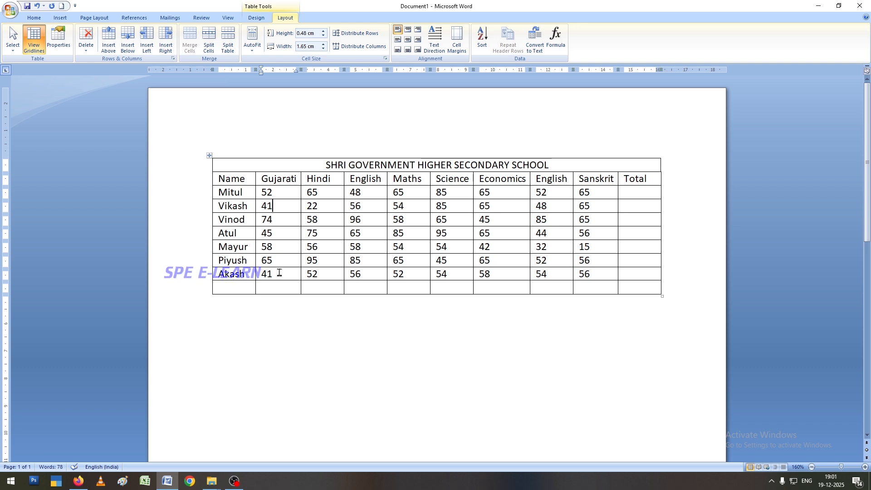
# Make the second, fifth and seventh students' rows taller by different amounts by moving their lower borders
pyautogui.moveTo(245, 253); pyautogui.dragTo(247, 316)
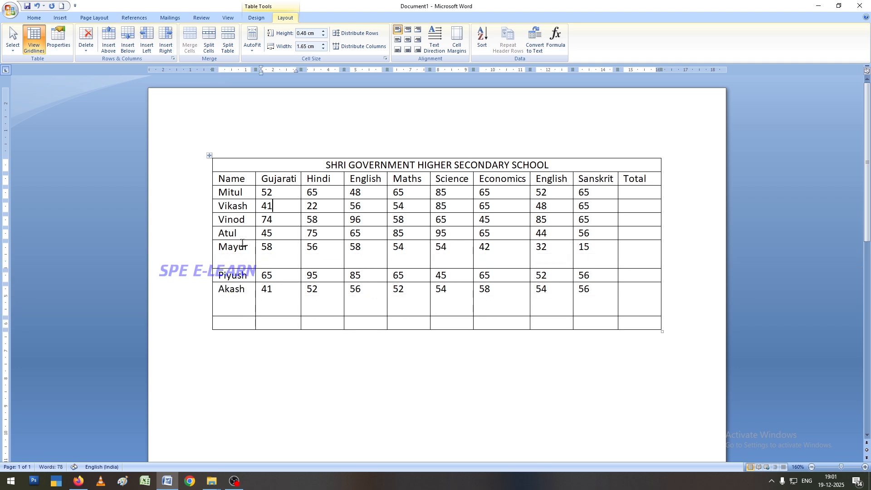
pyautogui.click(242, 211)
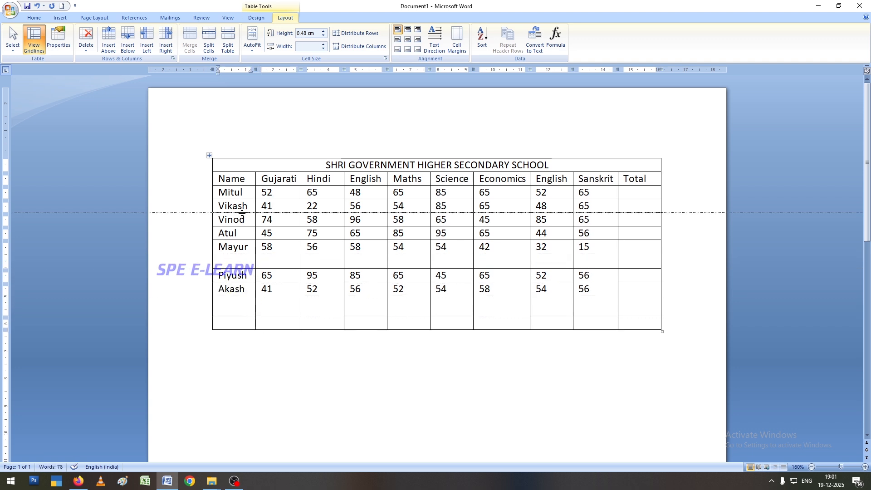
pyautogui.moveTo(243, 211); pyautogui.dragTo(243, 220)
# Select the whole table and distribute its rows to equal heights
pyautogui.moveTo(650, 333); pyautogui.dragTo(206, 166)
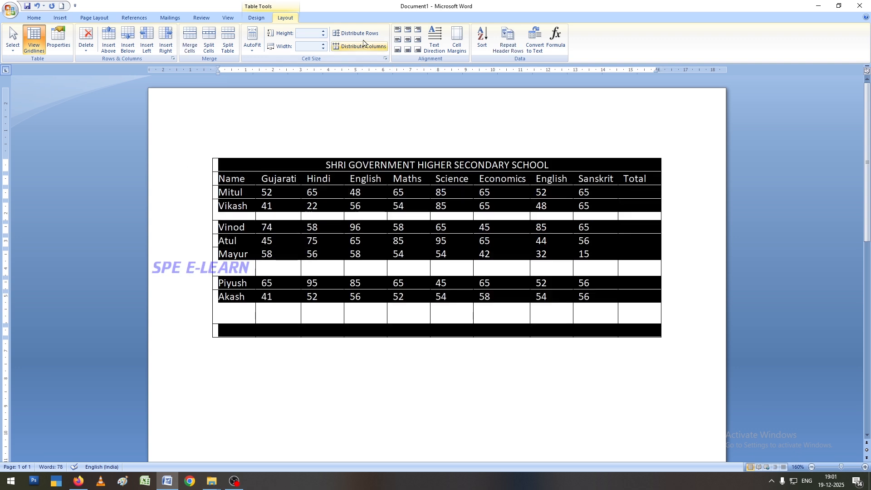
pyautogui.click(344, 35)
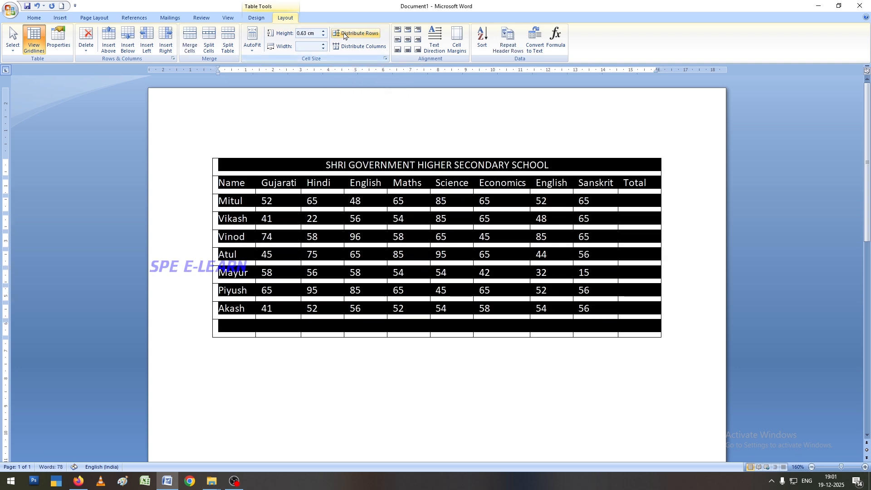
pyautogui.click(227, 186)
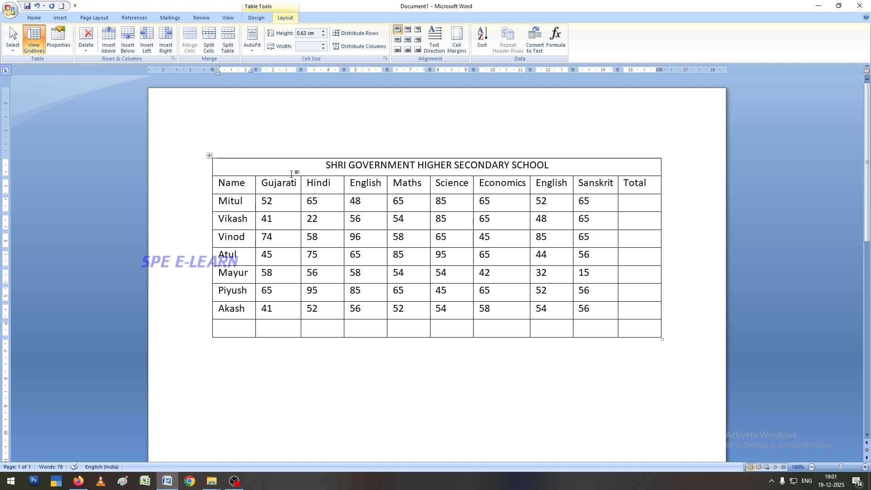
# Increase the school title row's height to about 1.23 cm and center its text both horizontally and vertically
pyautogui.moveTo(294, 176); pyautogui.dragTo(300, 193)
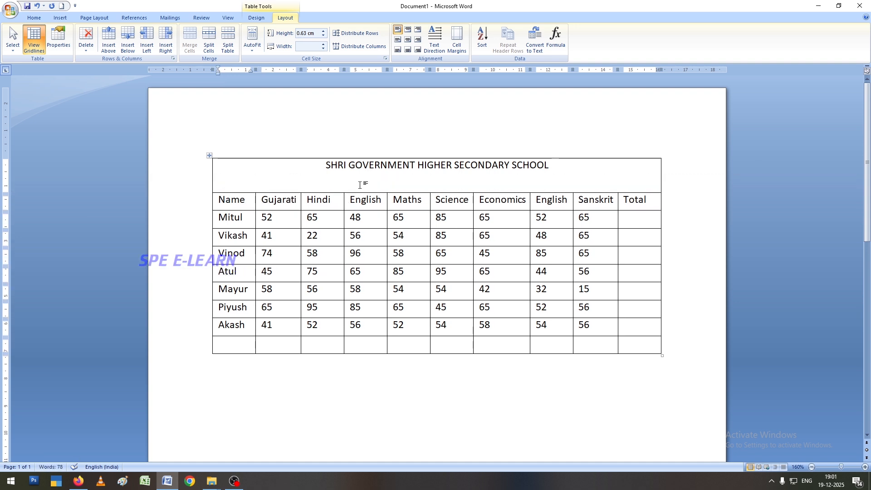
pyautogui.click(363, 165)
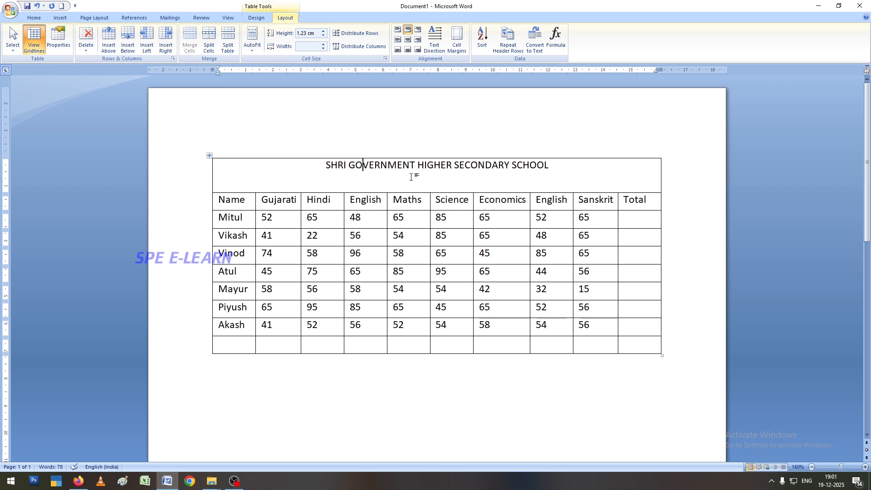
pyautogui.click(407, 39)
pyautogui.click(411, 175)
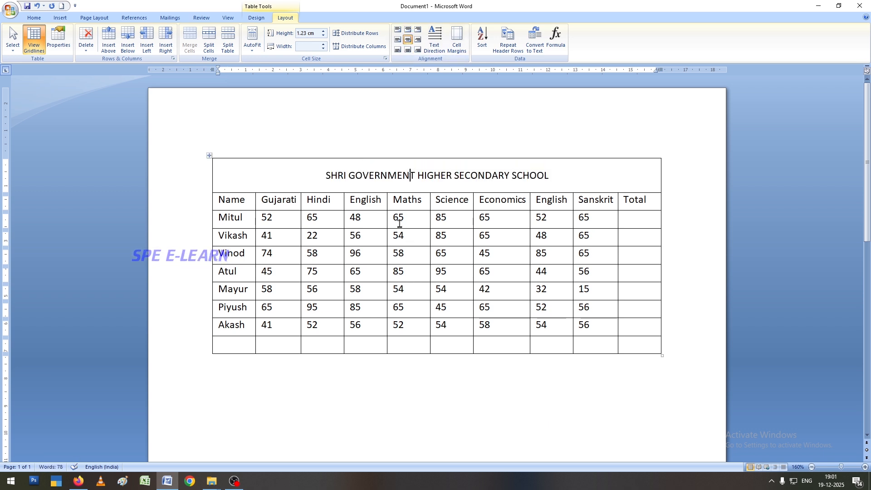
# Try the top-left, top-center and top-right alignments on the school title, ending with top center
pyautogui.click(398, 30)
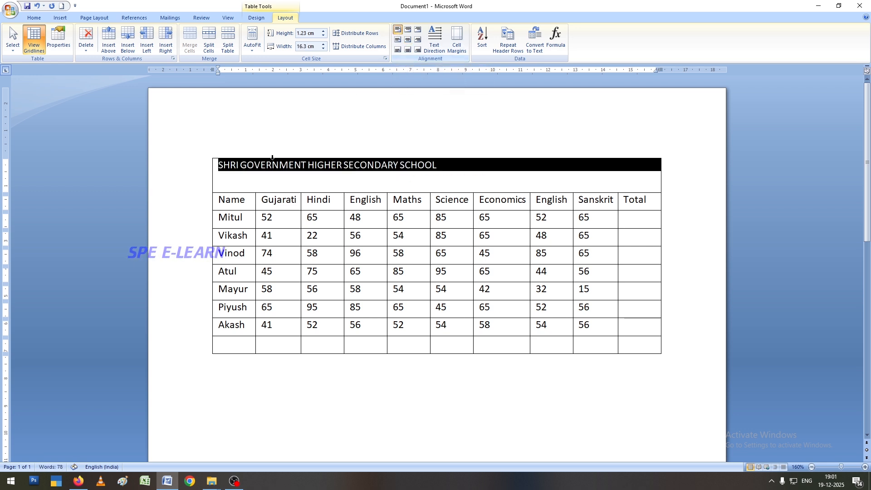
pyautogui.click(408, 31)
pyautogui.click(417, 31)
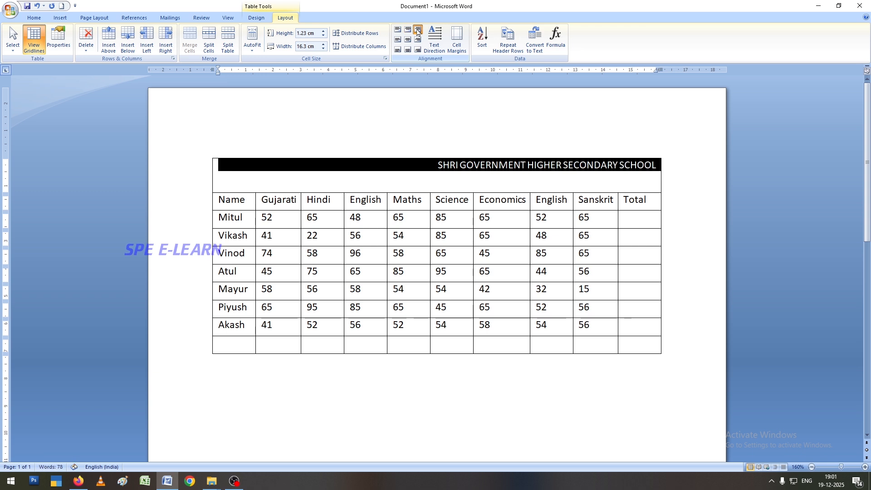
pyautogui.click(399, 30)
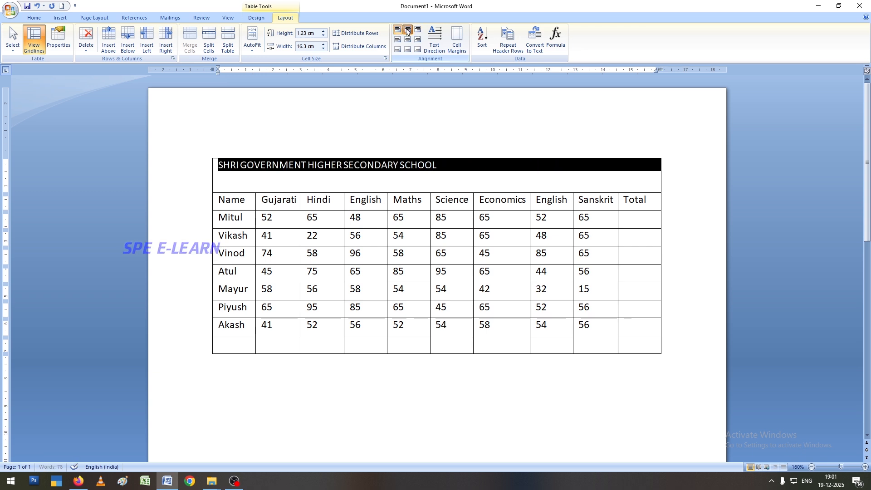
pyautogui.click(408, 30)
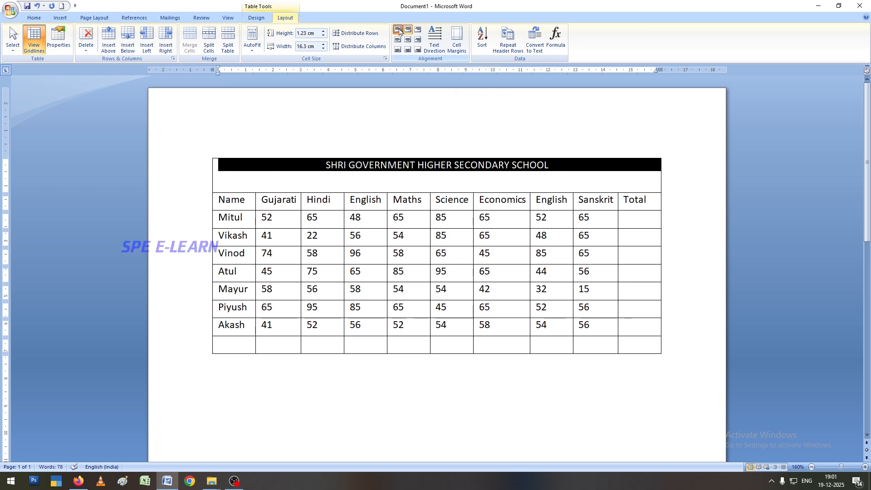
# Try the left-aligned top, center and bottom positions on the school title, then top center and top right
pyautogui.click(399, 30)
pyautogui.click(398, 40)
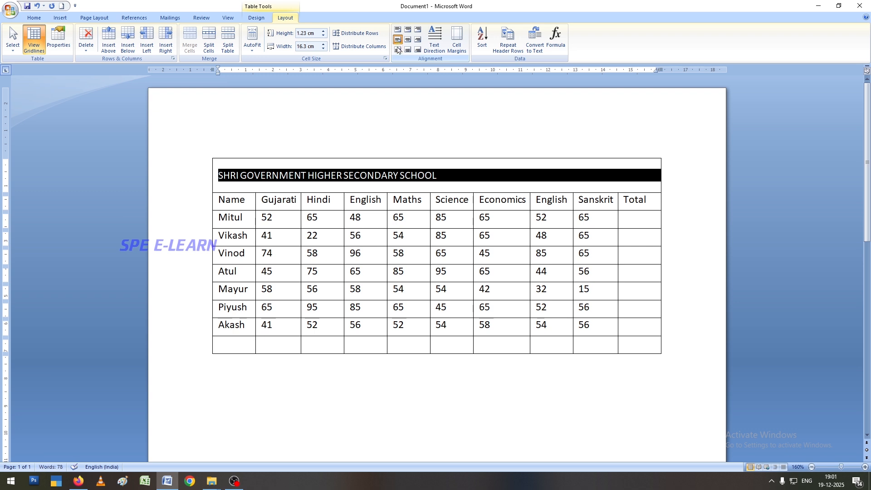
pyautogui.click(397, 49)
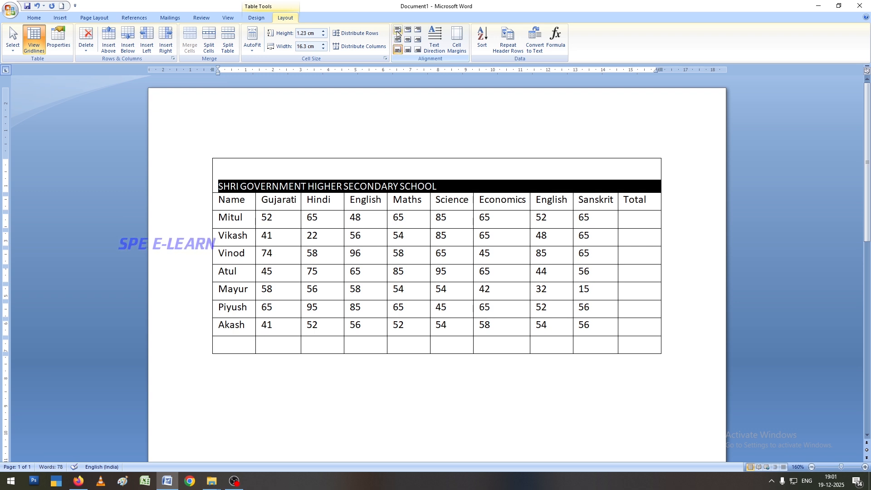
pyautogui.click(397, 30)
pyautogui.click(398, 40)
pyautogui.click(398, 50)
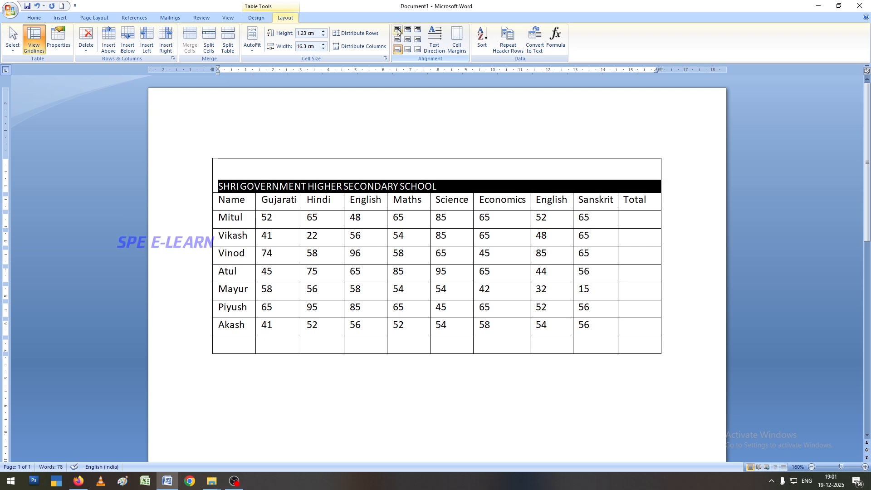
pyautogui.click(398, 30)
pyautogui.click(407, 30)
pyautogui.click(418, 30)
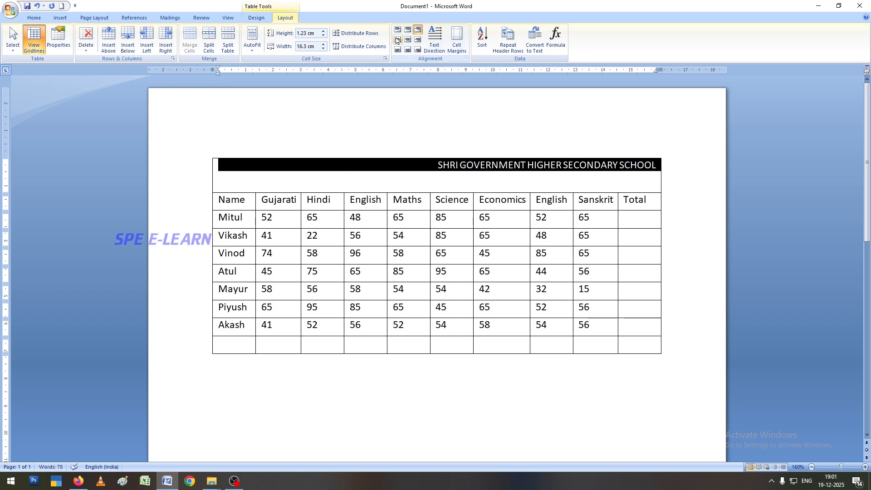
# Center the school title both horizontally and vertically in its merged row
pyautogui.click(405, 189)
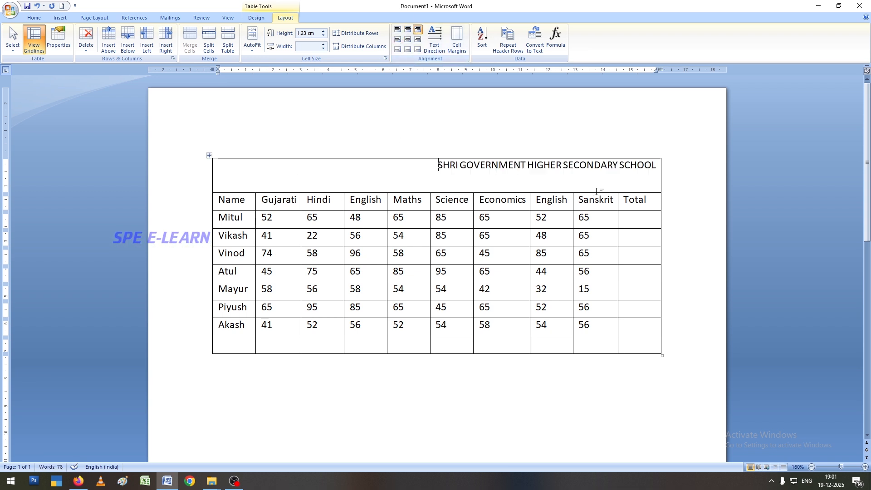
pyautogui.click(408, 41)
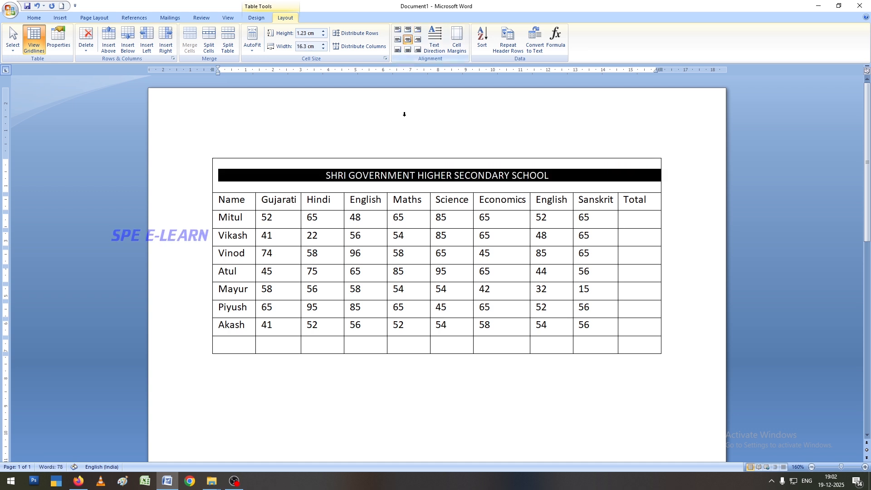
pyautogui.click(418, 183)
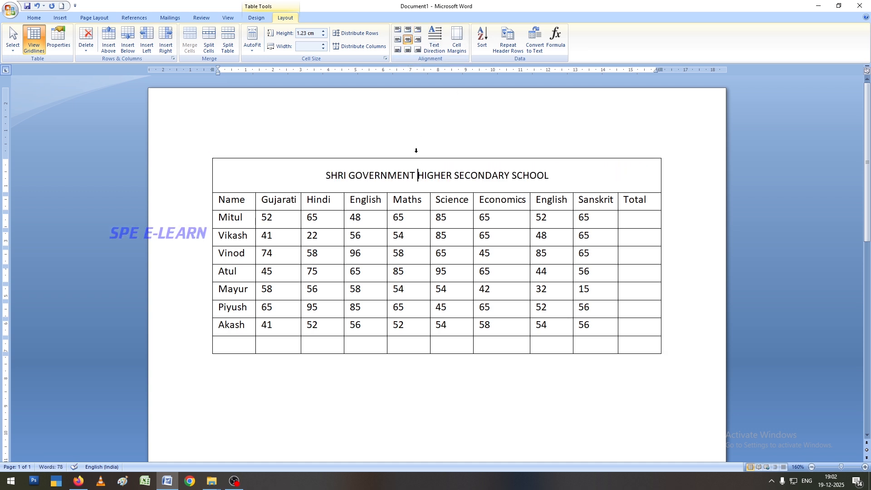
# Cycle the Name header cell's text direction repeatedly through both vertical orientations and return it to horizontal
pyautogui.click(239, 199)
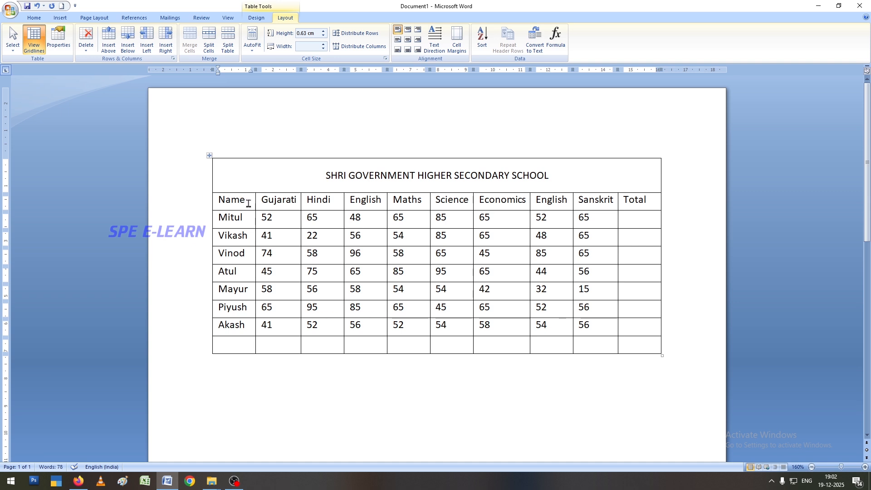
pyautogui.click(434, 40)
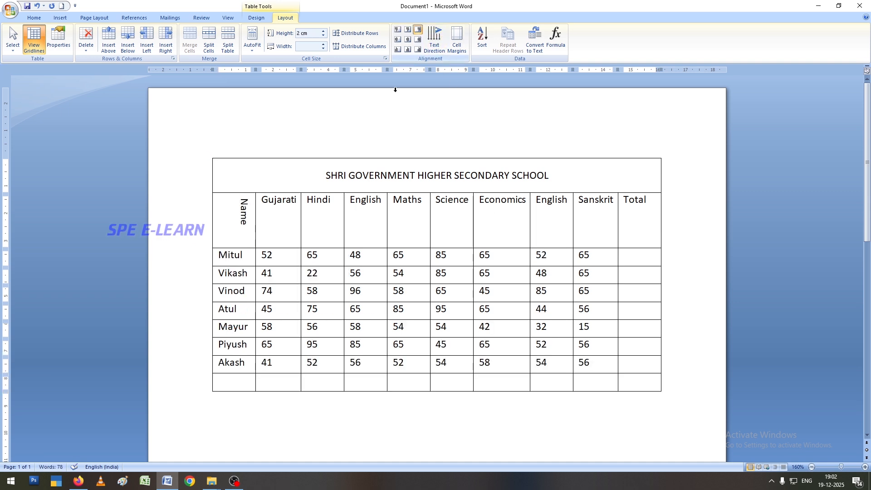
pyautogui.click(434, 39)
pyautogui.click(433, 39)
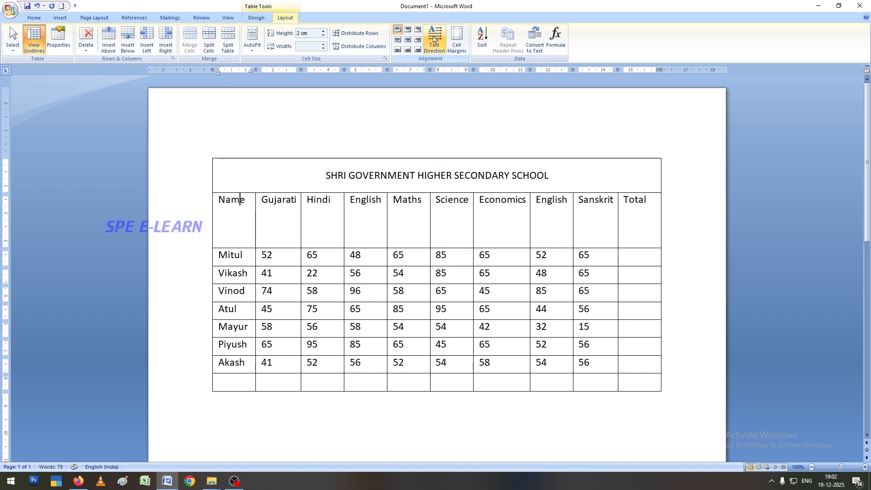
pyautogui.click(434, 39)
pyautogui.click(434, 39)
pyautogui.click(434, 39)
pyautogui.click(434, 40)
pyautogui.click(434, 39)
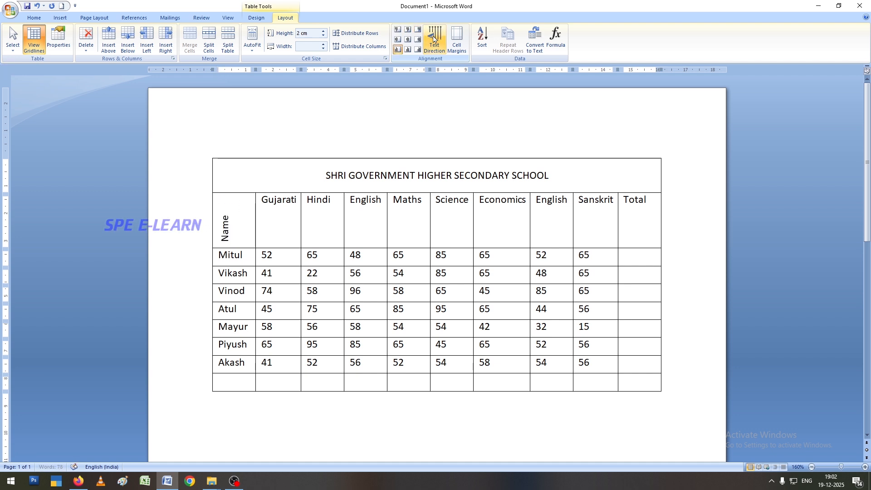
pyautogui.click(434, 39)
pyautogui.click(434, 39)
pyautogui.click(434, 39)
pyautogui.click(434, 39)
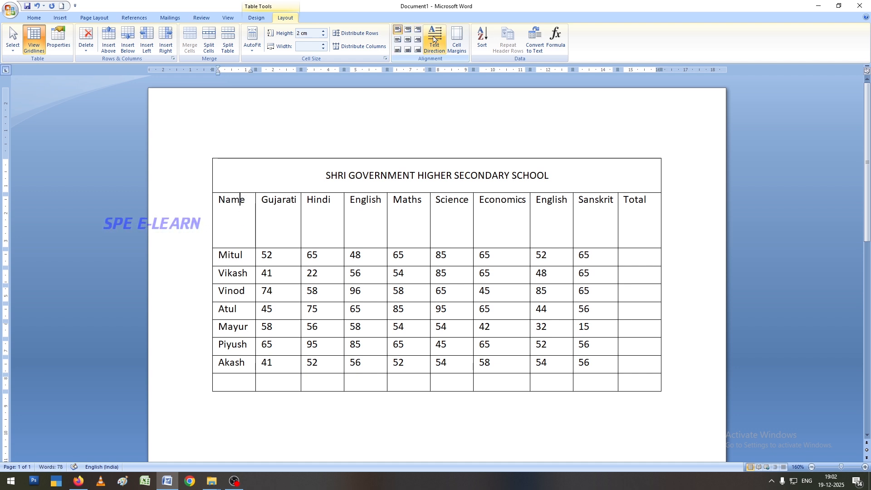
# Rotate the whole subject header row's text through both vertical directions and back to horizontal
pyautogui.moveTo(655, 220); pyautogui.dragTo(199, 218)
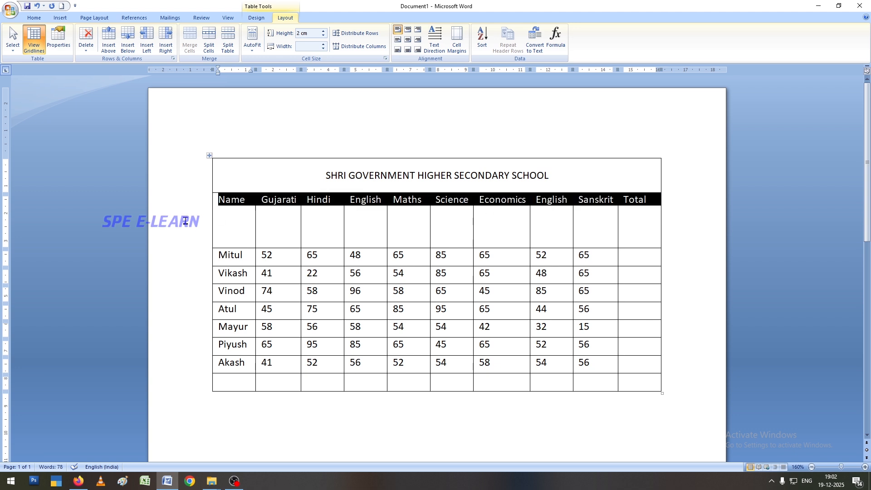
pyautogui.click(434, 39)
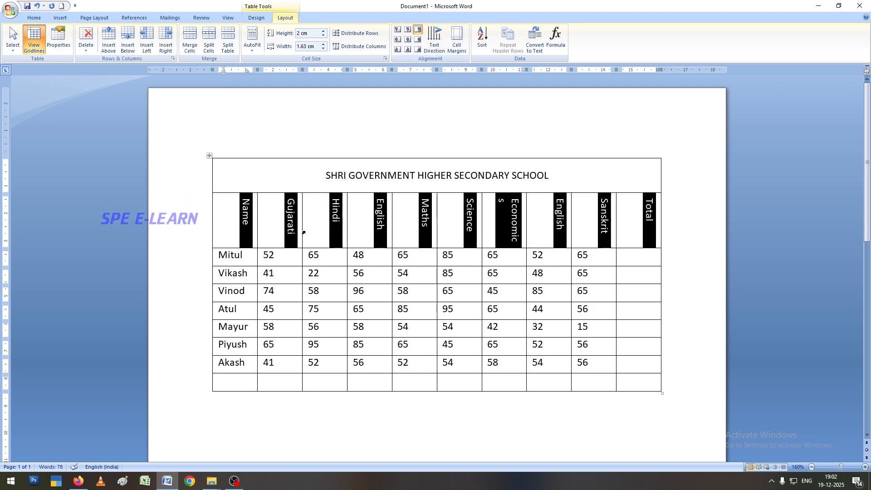
pyautogui.click(435, 35)
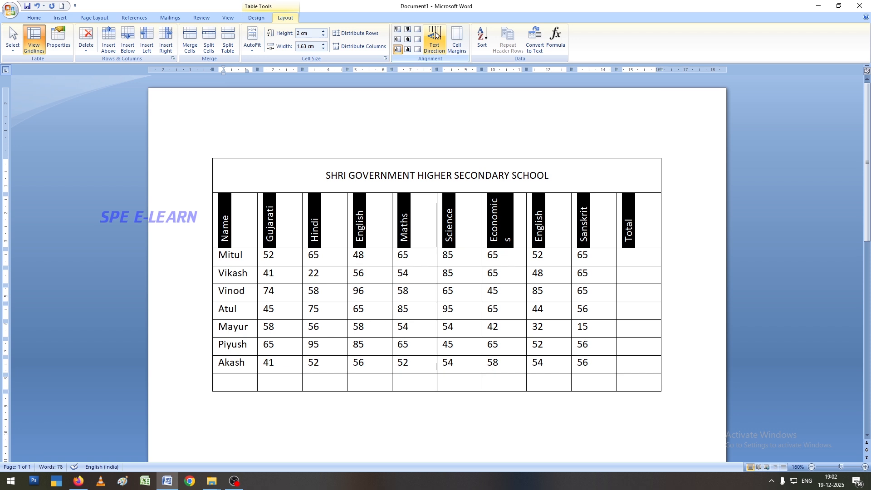
pyautogui.click(435, 35)
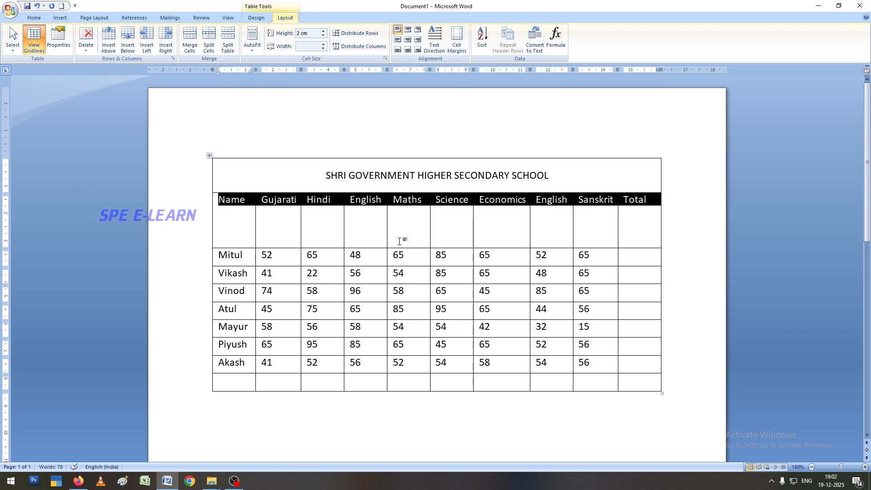
pyautogui.click(403, 226)
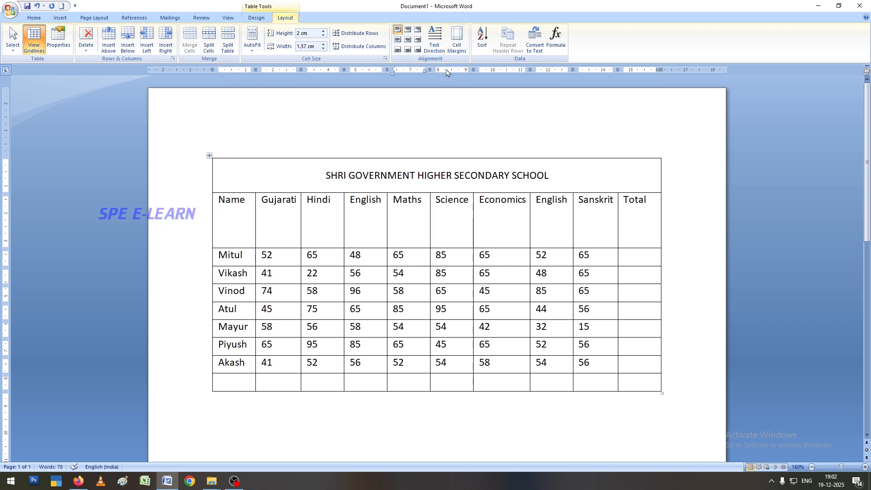
# Review the table's default cell margins and cell spacing options without changing them
pyautogui.click(460, 42)
pyautogui.click(473, 273)
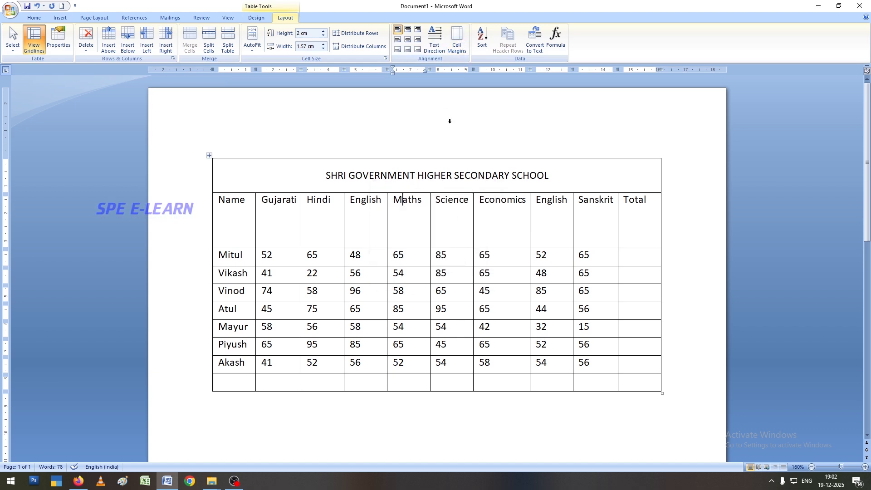
pyautogui.click(456, 40)
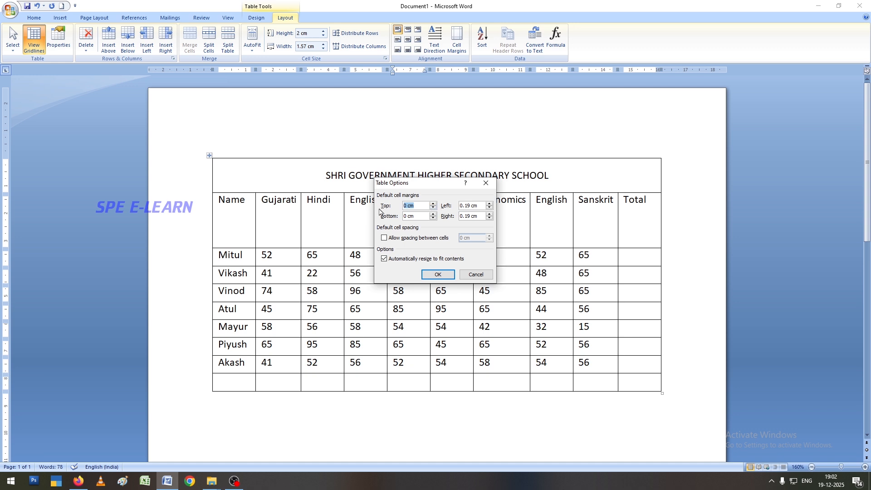
pyautogui.click(476, 273)
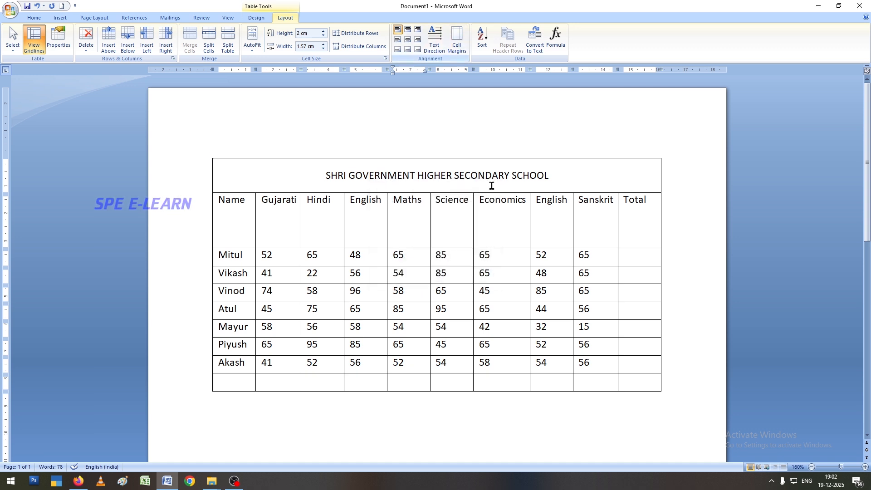
# Try shifting the left border of only the Gujarati header cell slightly outward and undo the change
pyautogui.click(254, 219)
pyautogui.moveTo(254, 219); pyautogui.dragTo(255, 225)
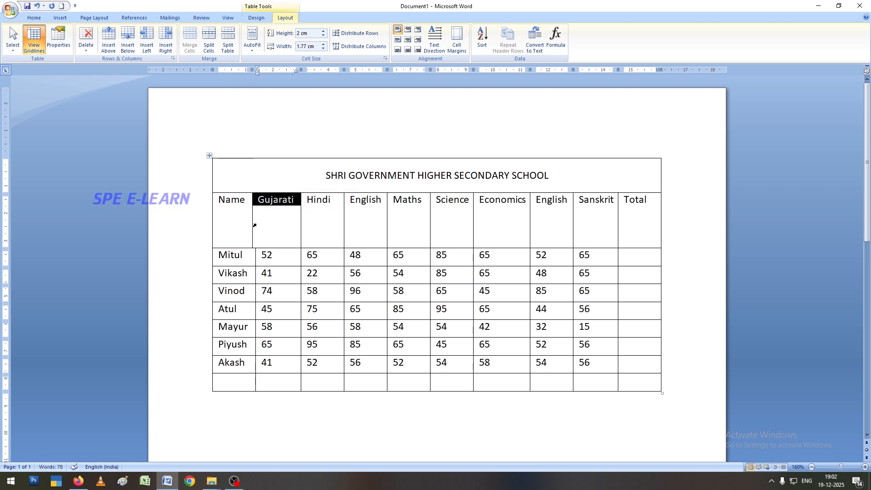
pyautogui.click(38, 6)
pyautogui.click(37, 5)
pyautogui.click(392, 428)
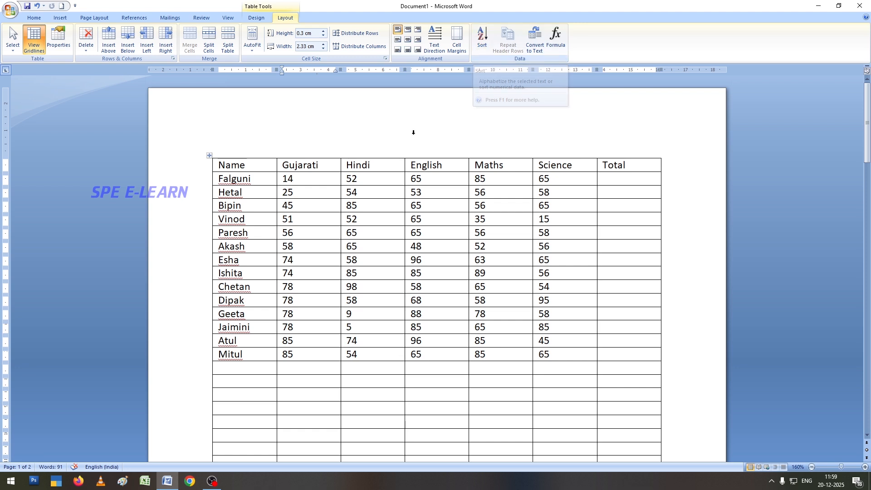
# Sort the student rows by the Name column as text in ascending order, treating the first row as a header
pyautogui.moveTo(231, 166); pyautogui.dragTo(236, 355)
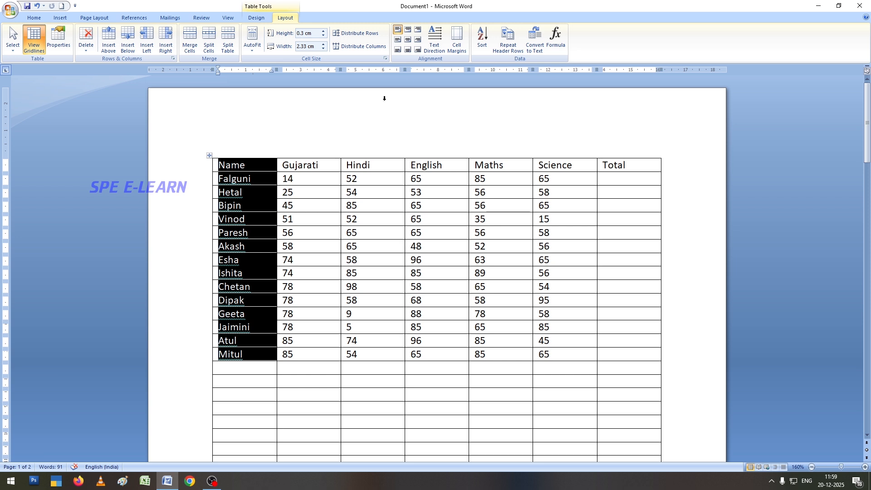
pyautogui.moveTo(244, 168); pyautogui.dragTo(239, 341)
pyautogui.click(482, 38)
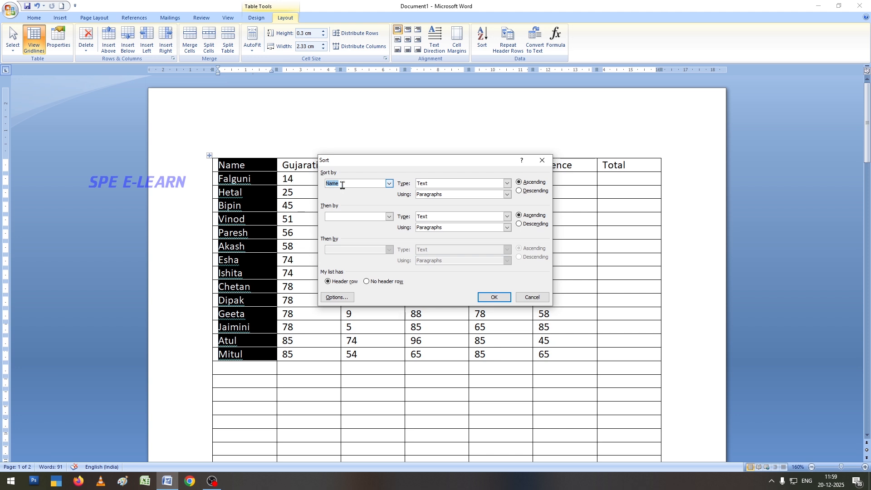
pyautogui.click(431, 184)
pyautogui.click(428, 192)
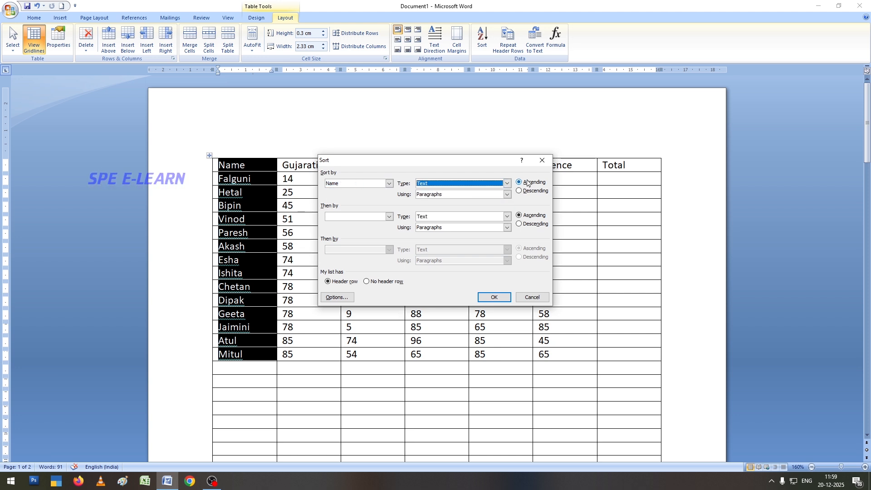
pyautogui.click(494, 297)
pyautogui.click(225, 206)
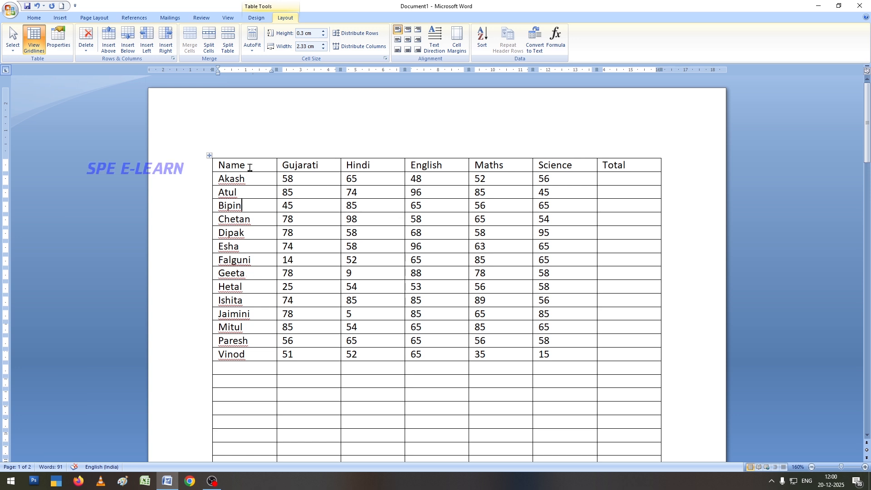
# Sort the student rows by the Gujarati column as numbers in ascending order, keeping the first row as a header
pyautogui.moveTo(288, 169); pyautogui.dragTo(300, 352)
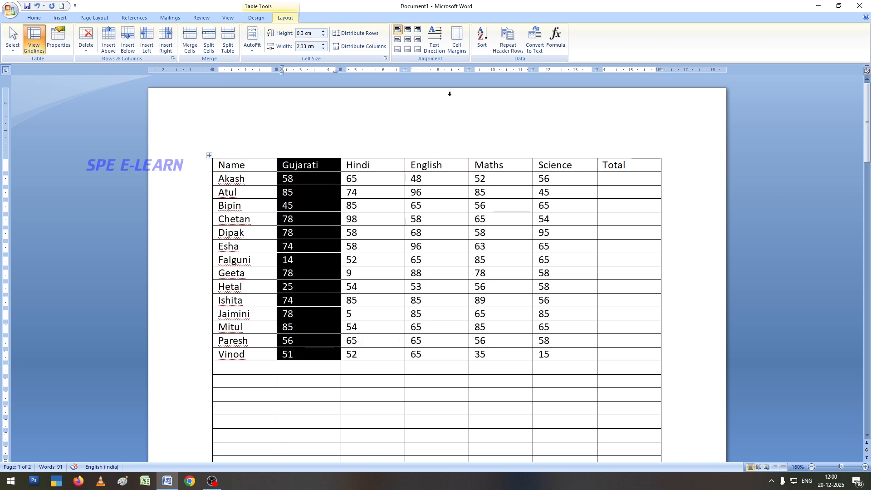
pyautogui.click(481, 39)
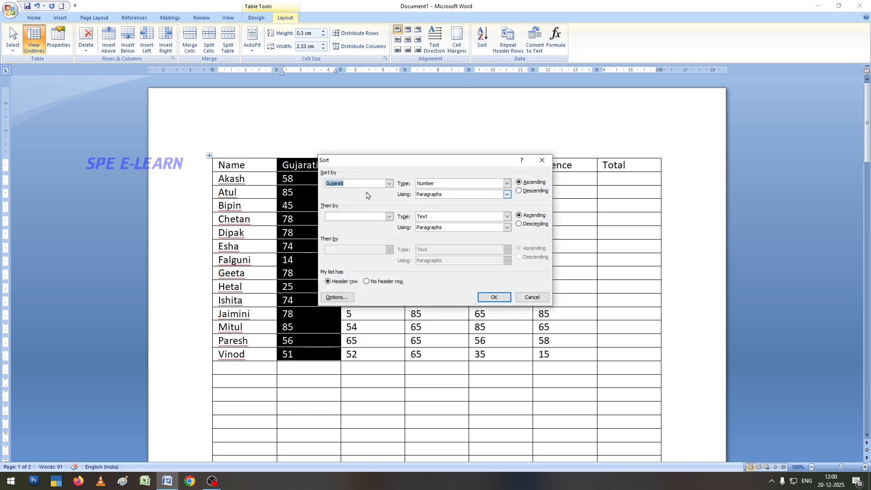
pyautogui.moveTo(391, 160); pyautogui.dragTo(443, 160)
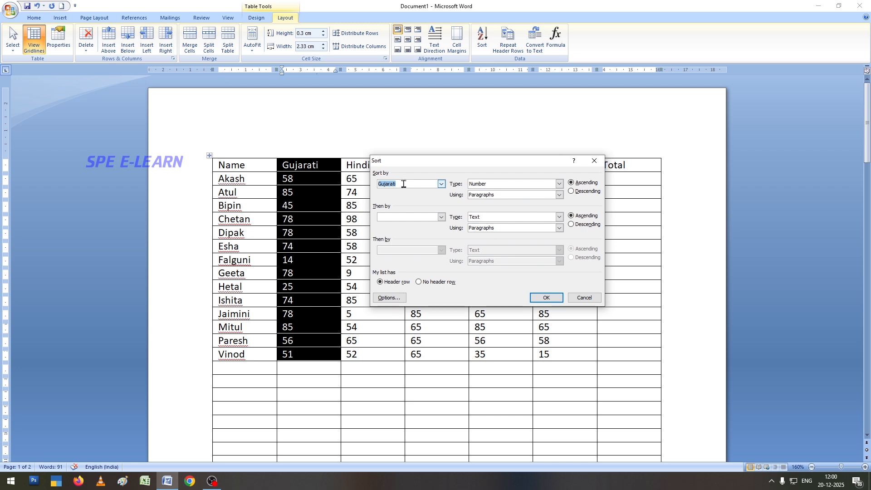
pyautogui.click(441, 184)
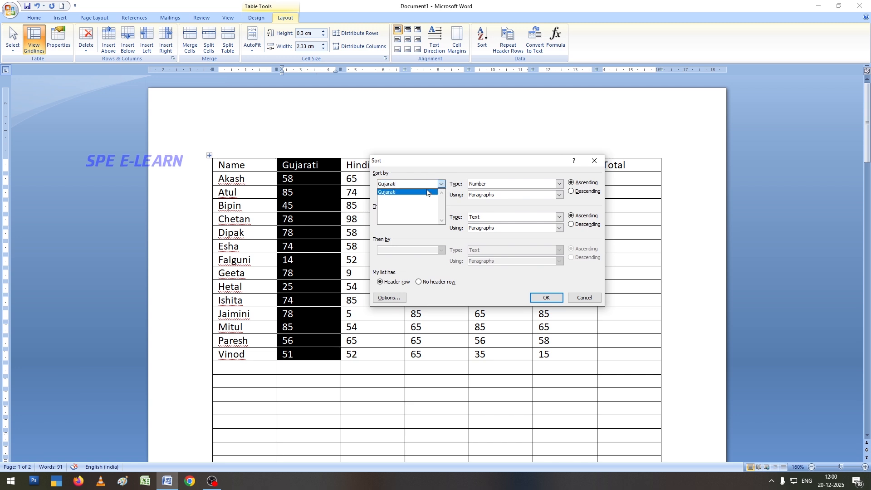
pyautogui.click(401, 192)
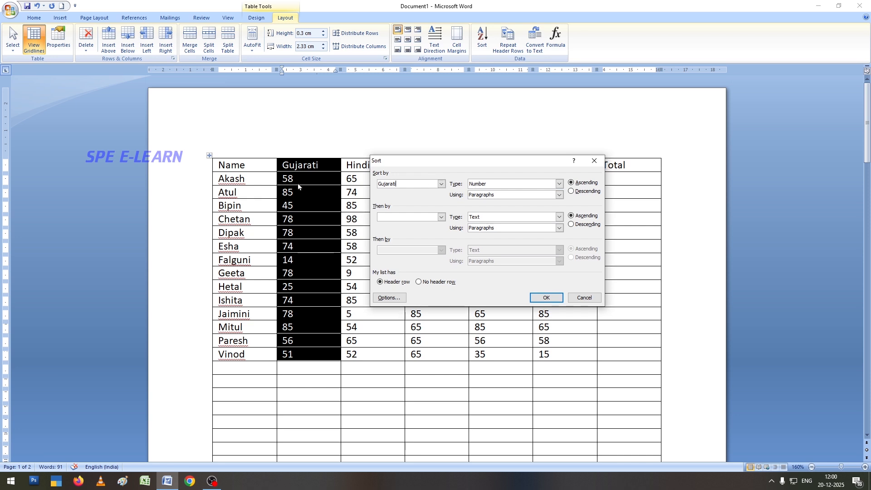
pyautogui.click(476, 185)
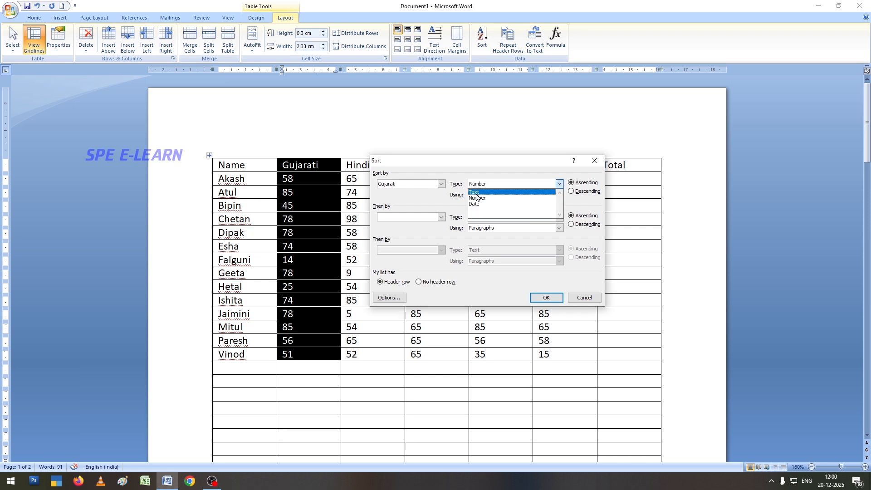
pyautogui.click(480, 199)
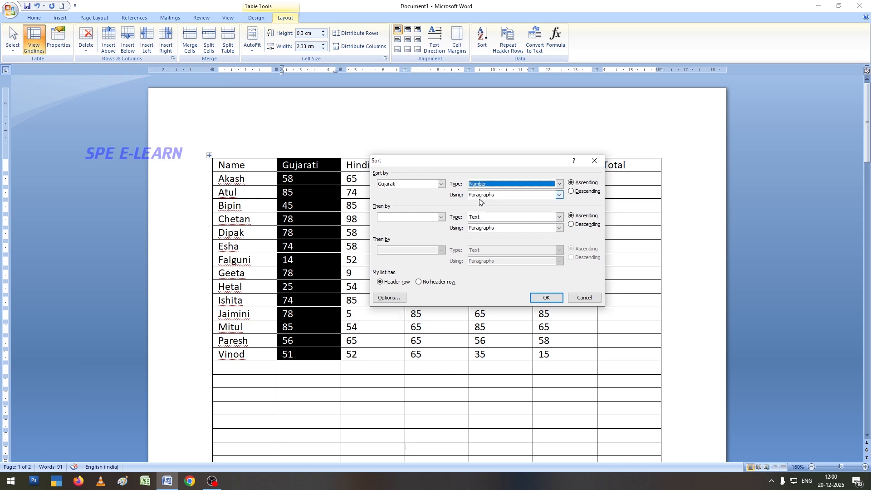
pyautogui.click(572, 192)
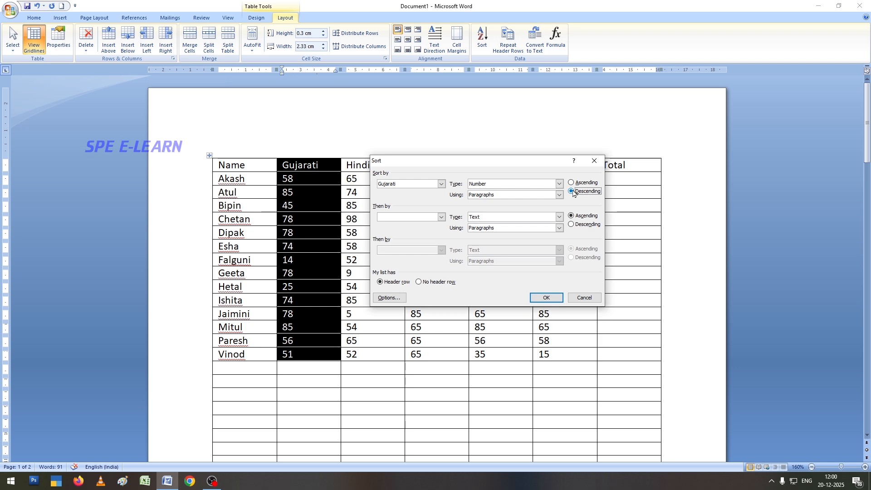
pyautogui.click(577, 183)
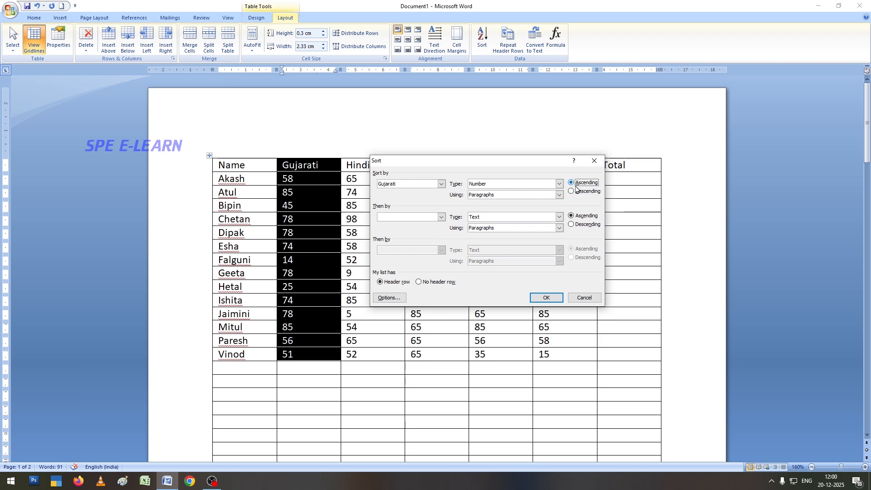
pyautogui.click(547, 298)
pyautogui.click(294, 181)
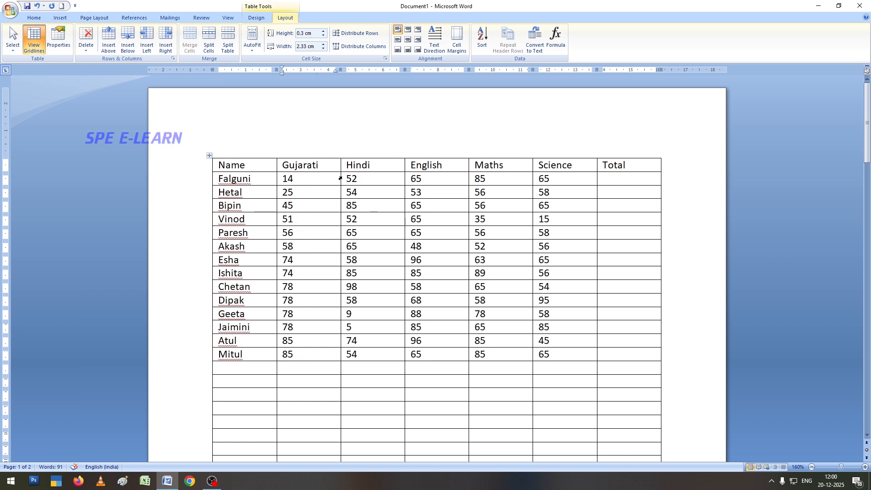
# Sort the student rows by the Hindi column as numbers in descending order, with the header row excluded
pyautogui.moveTo(347, 166); pyautogui.dragTo(358, 217)
pyautogui.moveTo(358, 349); pyautogui.dragTo(358, 353)
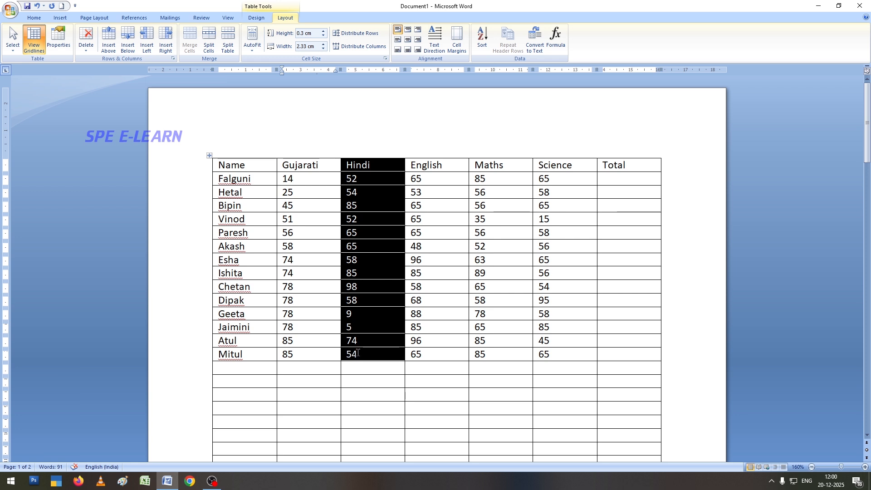
pyautogui.click(482, 38)
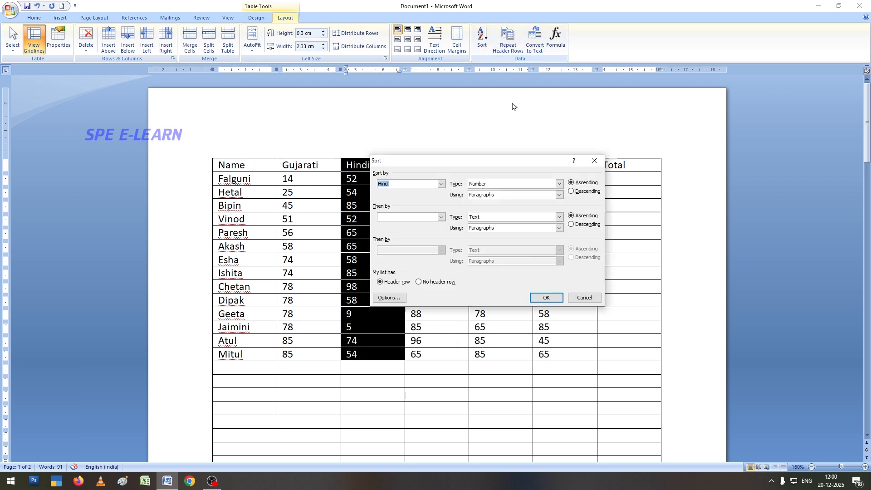
pyautogui.click(570, 191)
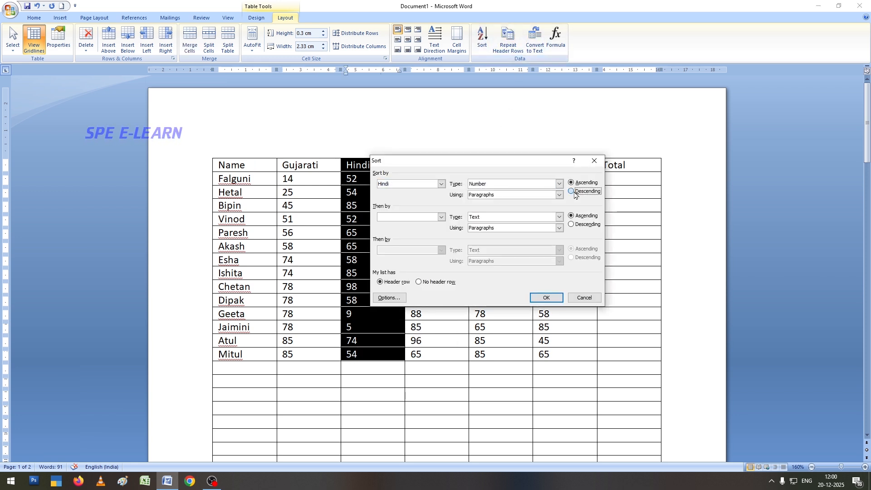
pyautogui.click(547, 298)
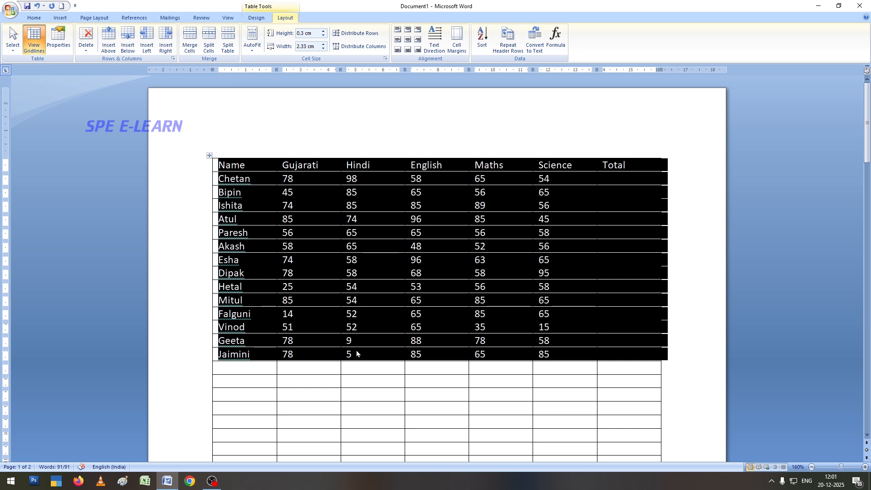
pyautogui.click(378, 300)
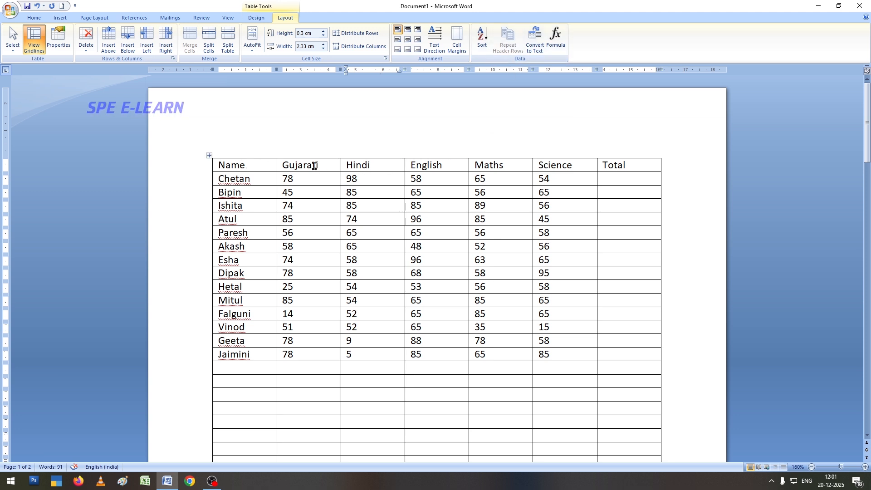
# Make the table's header row repeat on every page and check it on the second page
pyautogui.click(452, 168)
pyautogui.scroll(-5, 451, 168)
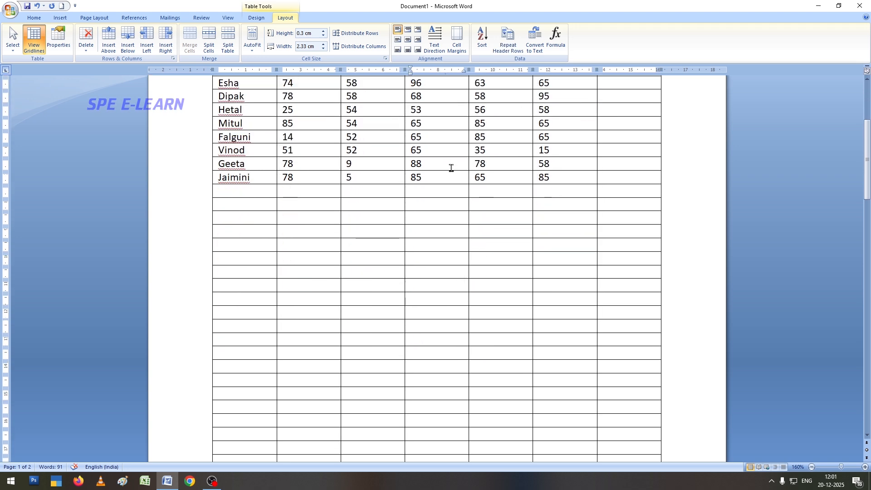
pyautogui.scroll(5, 451, 169)
pyautogui.scroll(-17, 537, 184)
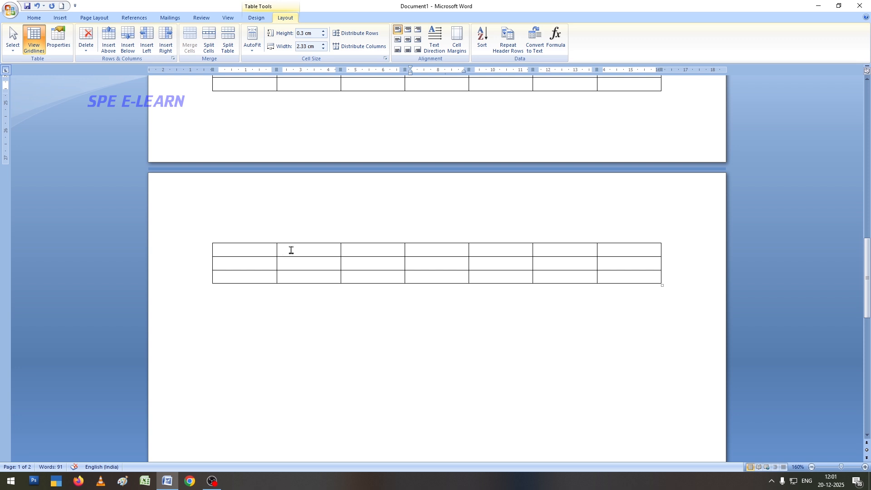
pyautogui.click(290, 248)
pyautogui.scroll(17, 341, 223)
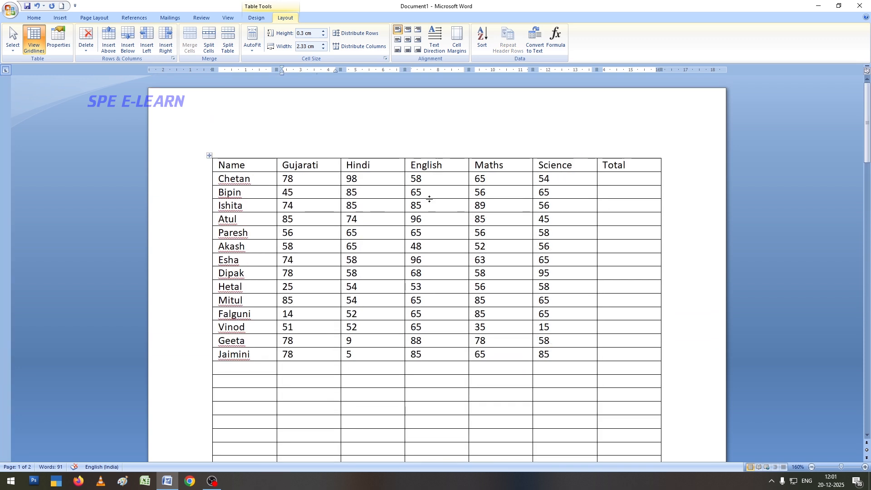
pyautogui.click(448, 165)
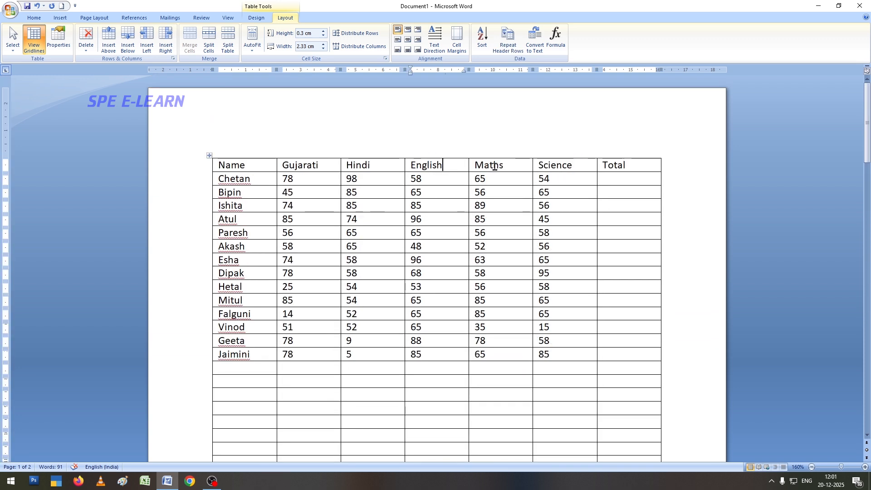
pyautogui.click(397, 164)
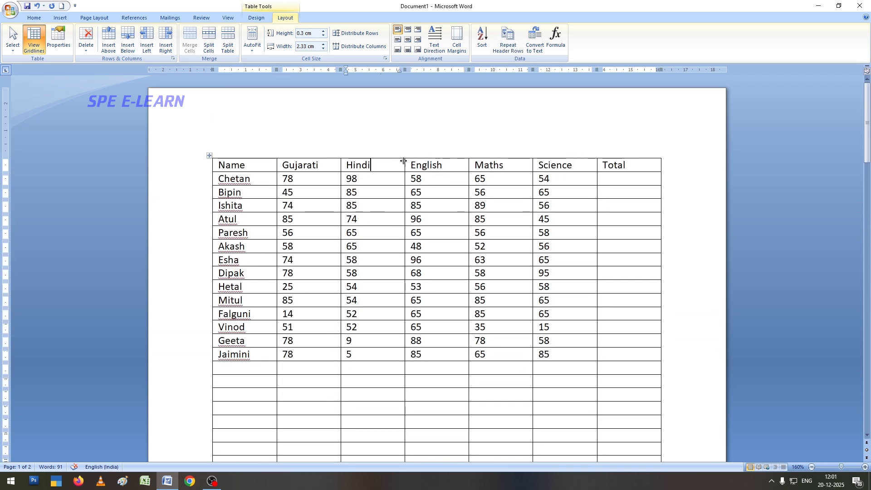
pyautogui.click(509, 38)
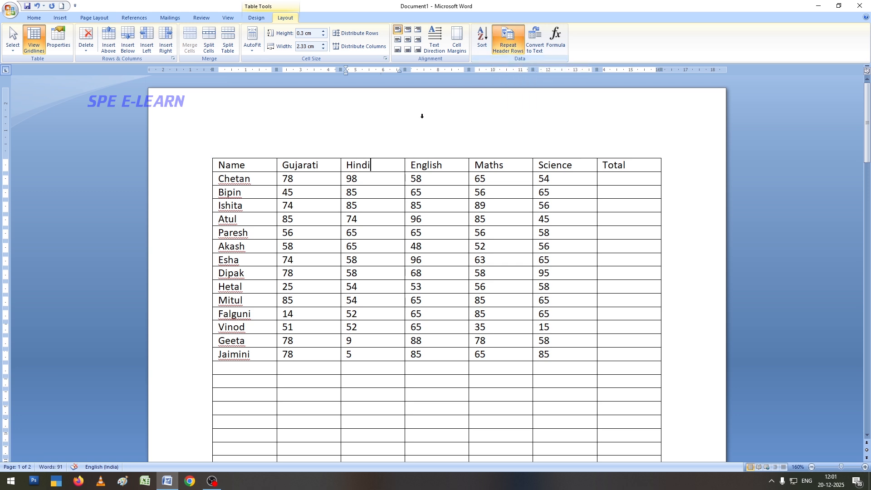
pyautogui.scroll(-10, 405, 150)
pyautogui.scroll(-8, 405, 150)
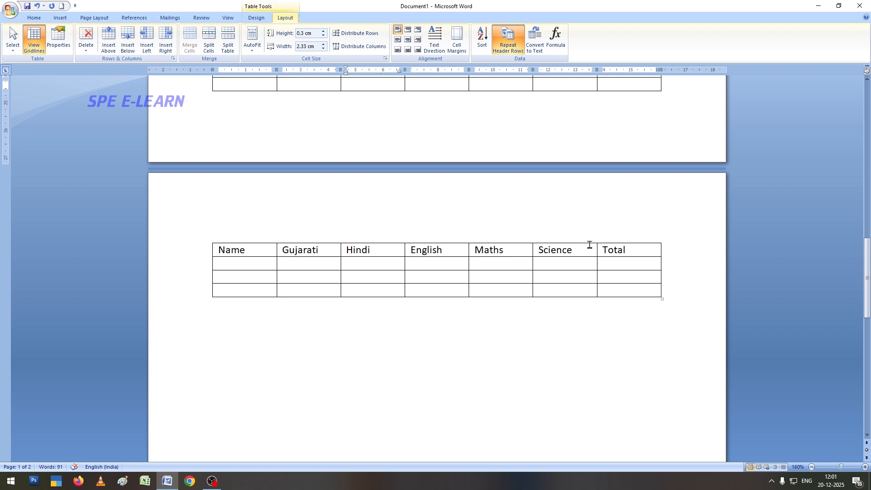
pyautogui.scroll(15, 335, 259)
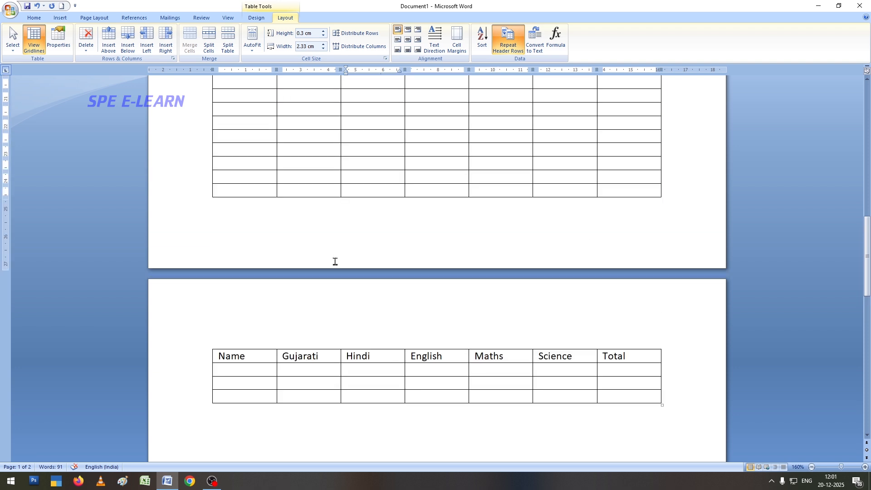
# Convert the whole table to text separated by tabs, review the result, and undo the conversion
pyautogui.click(550, 259)
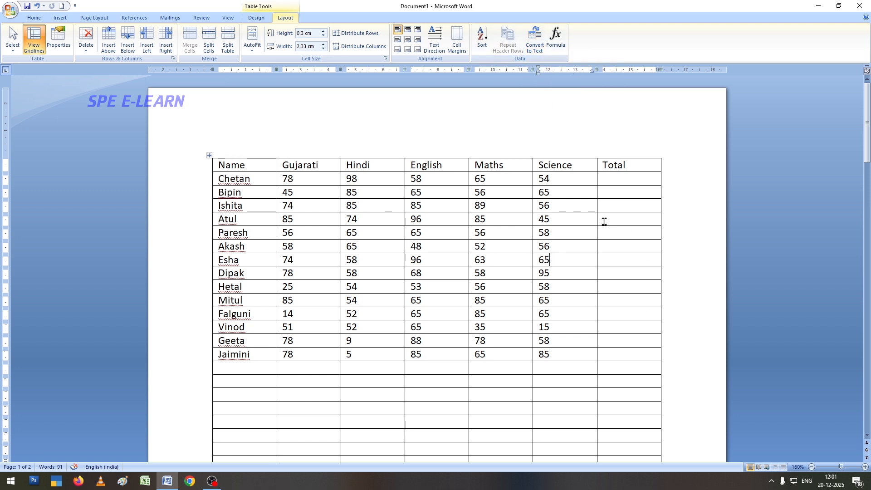
pyautogui.click(535, 40)
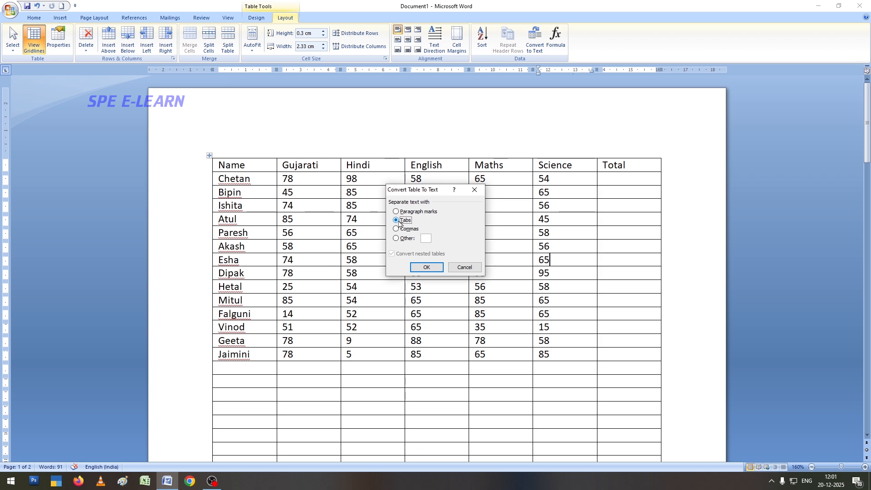
pyautogui.click(425, 268)
pyautogui.click(433, 294)
pyautogui.scroll(-10, 399, 326)
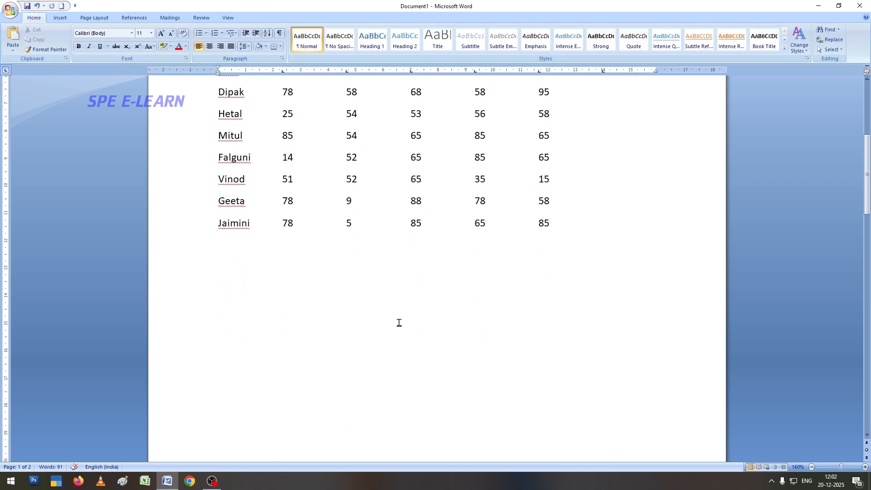
pyautogui.scroll(10, 395, 327)
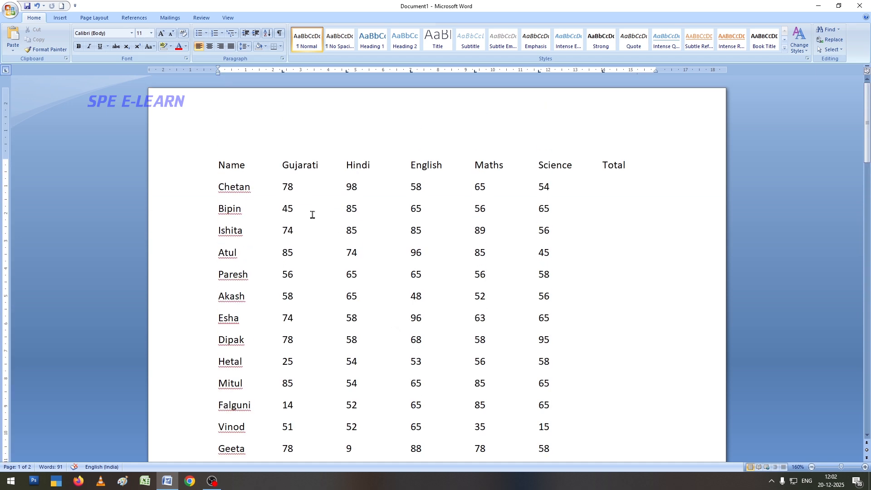
pyautogui.click(289, 187)
pyautogui.click(37, 6)
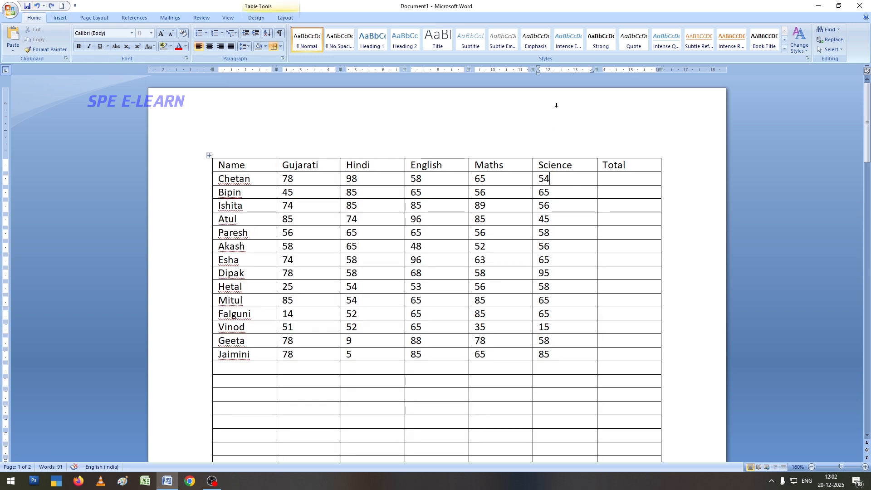
# Insert the formula =SUM(LEFT) in the first student's Total cell to add up the subject marks
pyautogui.click(283, 19)
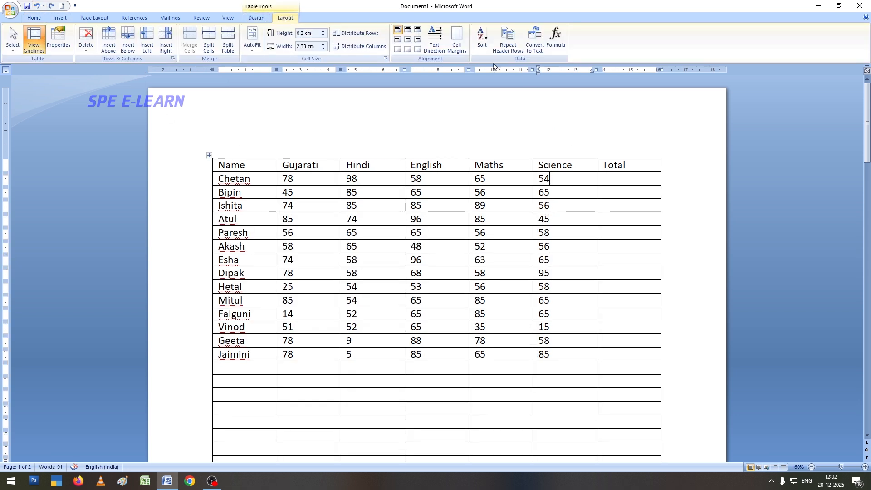
pyautogui.moveTo(336, 182); pyautogui.dragTo(607, 181)
pyautogui.click(607, 181)
pyautogui.click(555, 38)
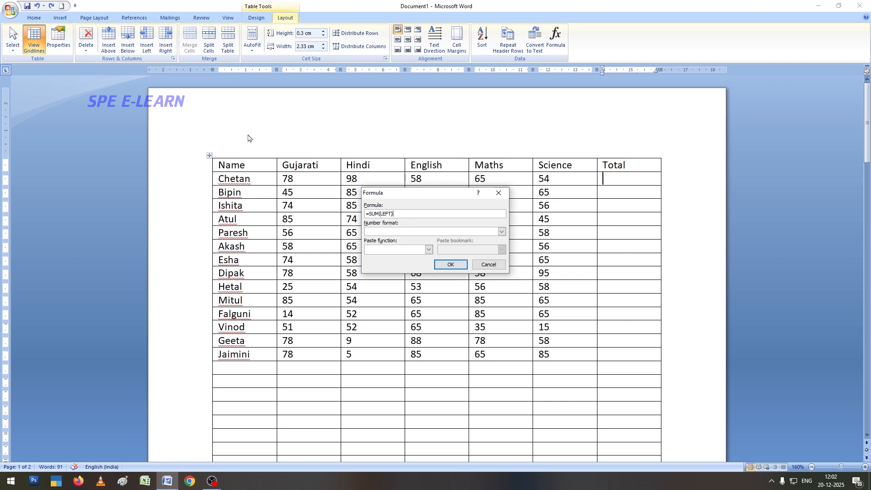
pyautogui.click(451, 268)
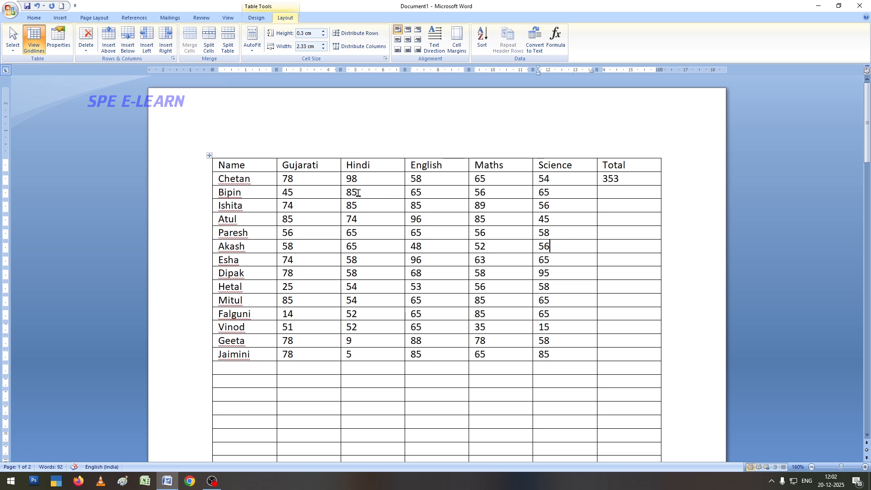
pyautogui.moveTo(296, 184); pyautogui.dragTo(589, 180)
pyautogui.click(631, 176)
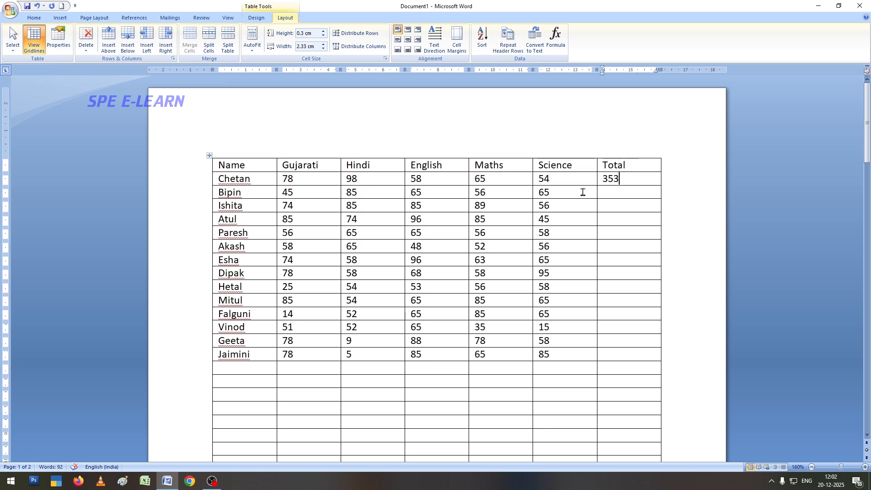
# Add the second student's total in the Total column, changing the suggested formula to =SUM(LEFT)
pyautogui.click(607, 191)
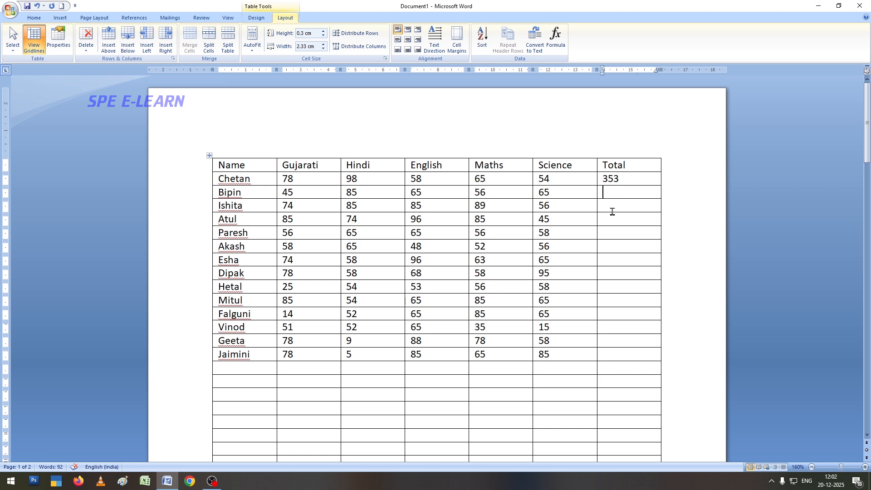
pyautogui.click(555, 39)
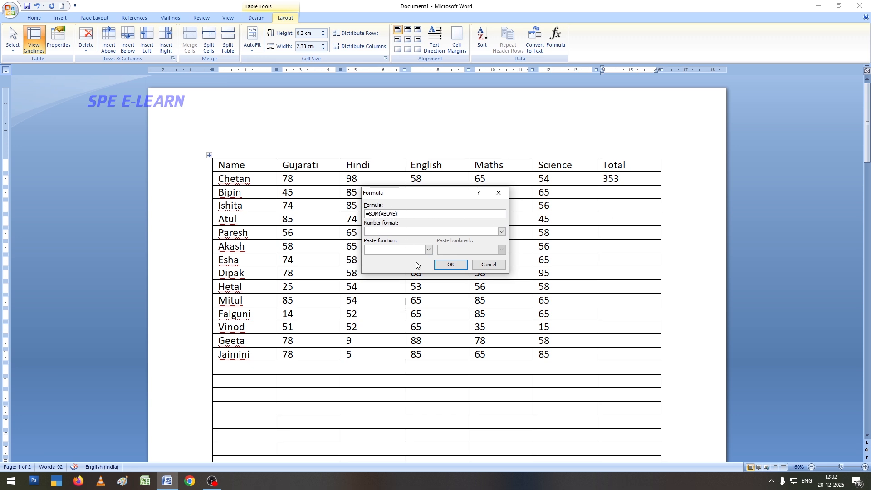
pyautogui.doubleClick(382, 213)
pyautogui.press('BackSpace')
pyautogui.click(455, 267)
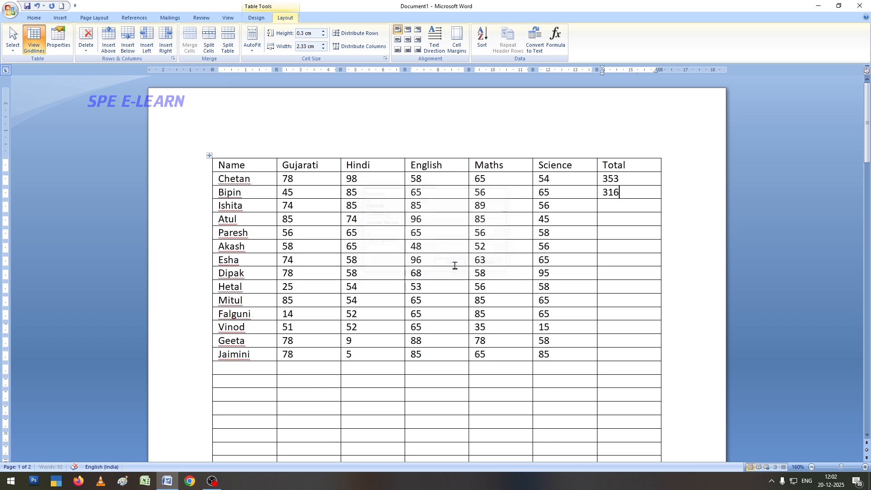
pyautogui.moveTo(287, 192); pyautogui.dragTo(566, 195)
pyautogui.click(612, 194)
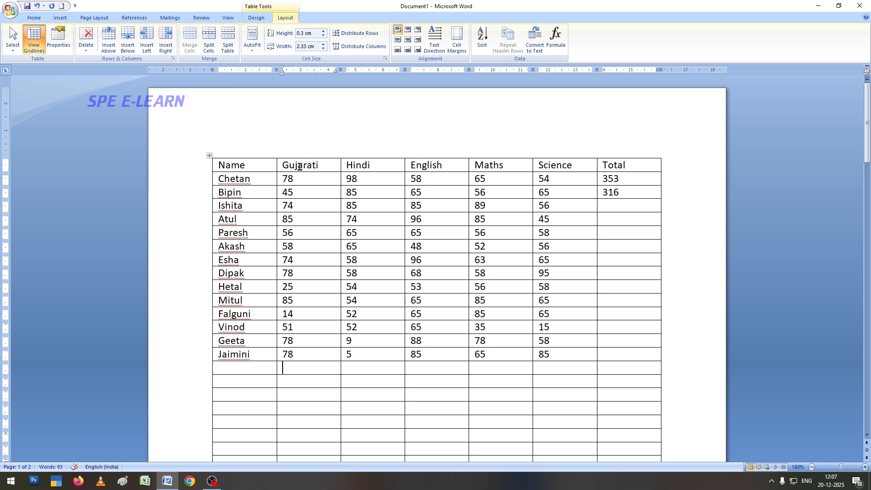
# Total the Gujarati marks with the formula =SUM(ABOVE) in the empty cell below the last student
pyautogui.moveTo(297, 181); pyautogui.dragTo(284, 371)
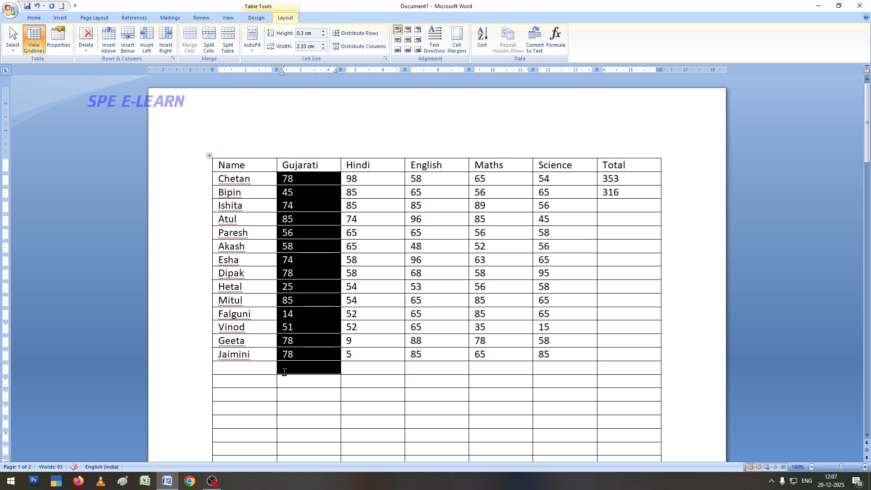
pyautogui.click(289, 369)
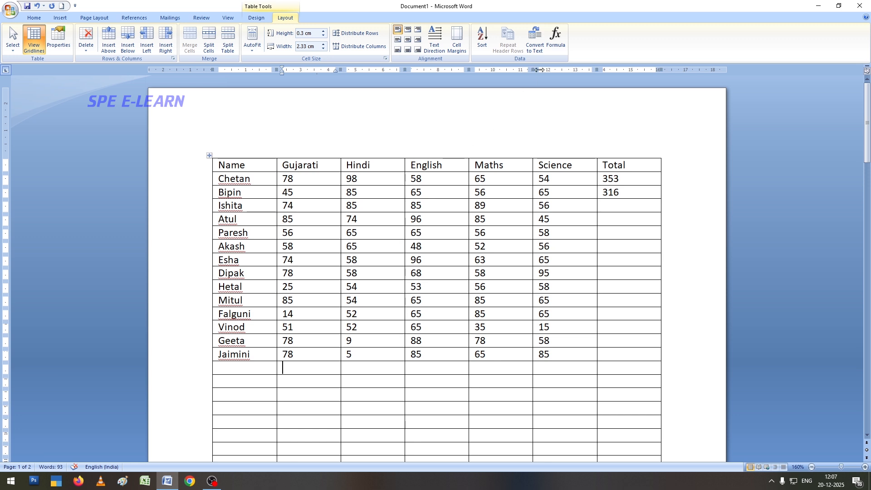
pyautogui.click(556, 45)
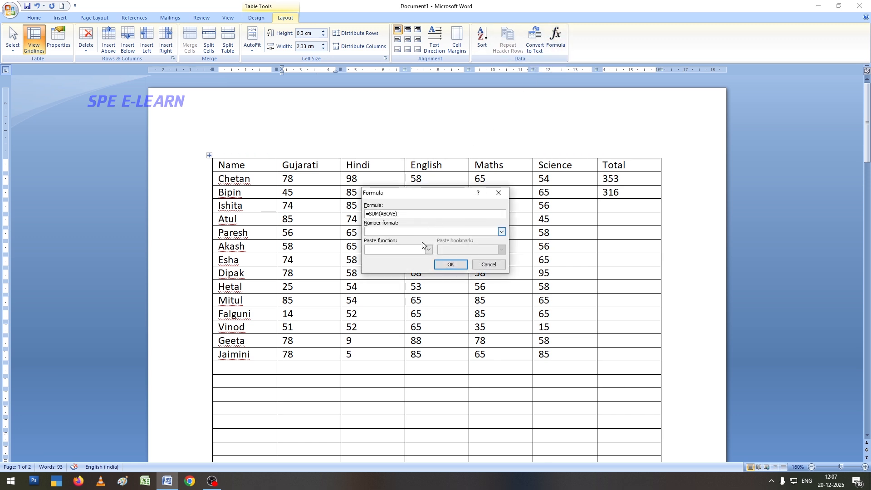
pyautogui.click(450, 265)
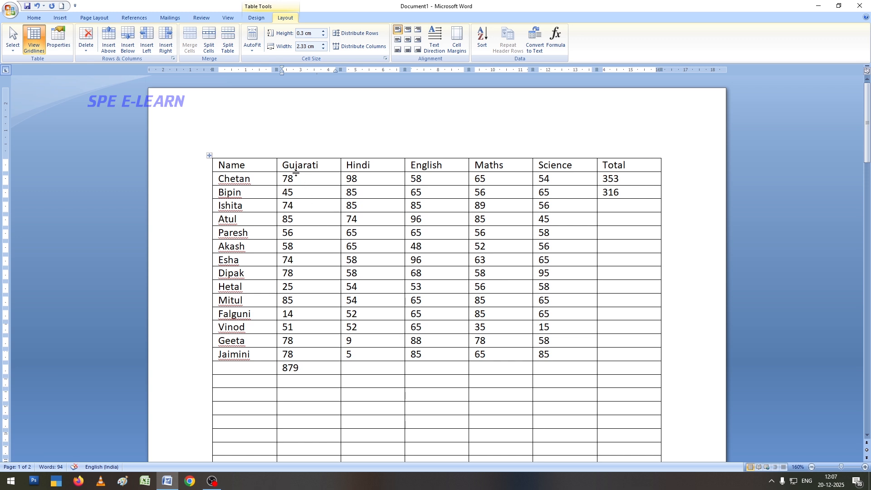